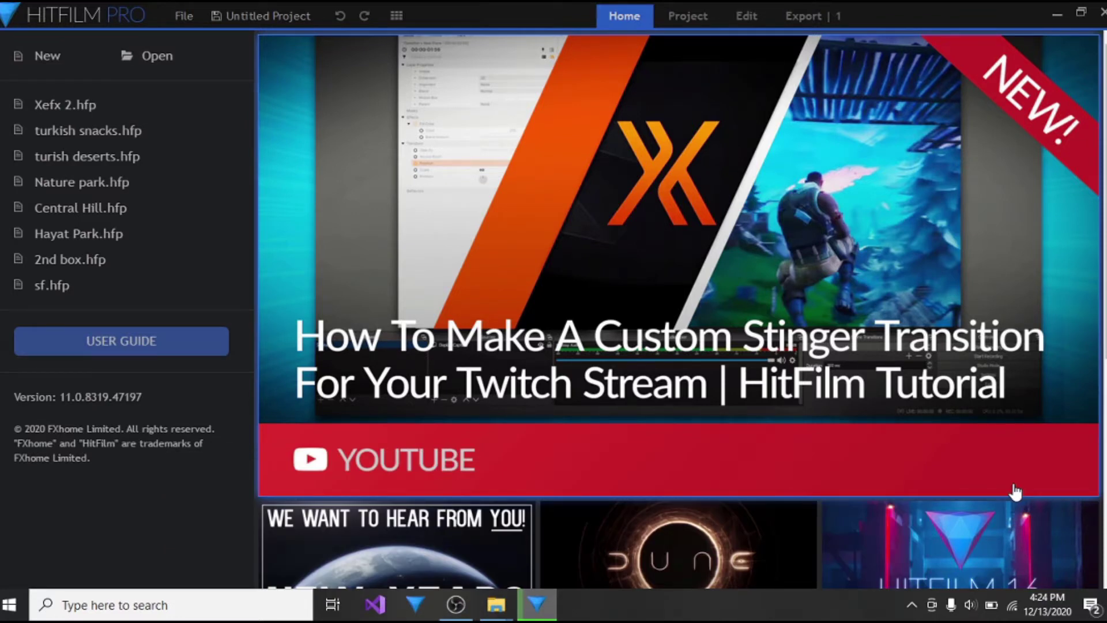
{"action": "key", "text": "alt+Tab"}
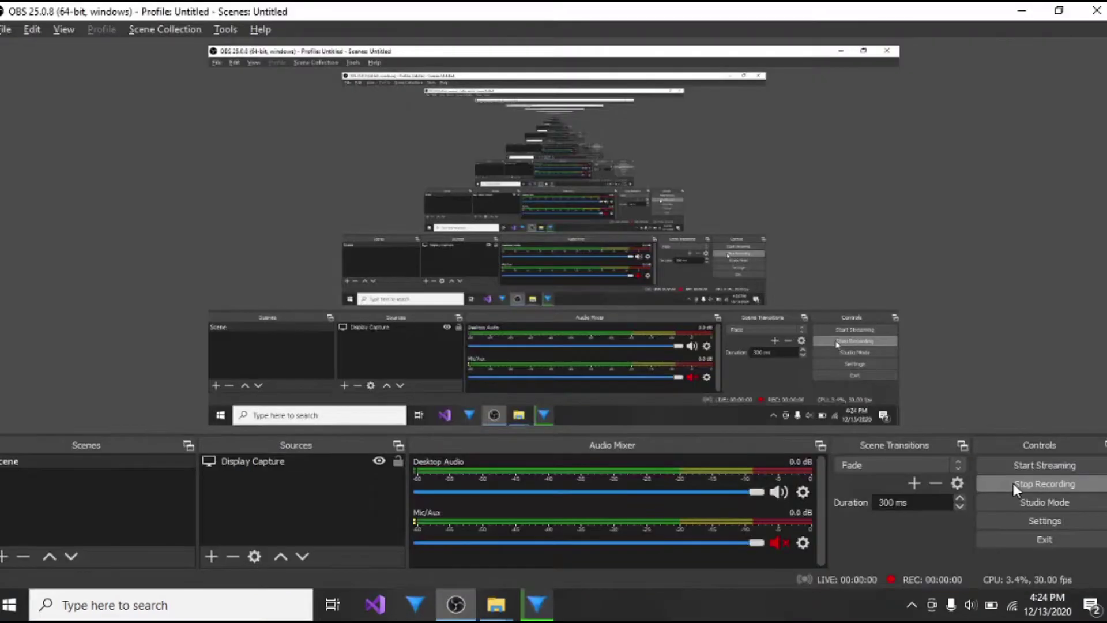
{"action": "key", "text": "alt+Tab"}
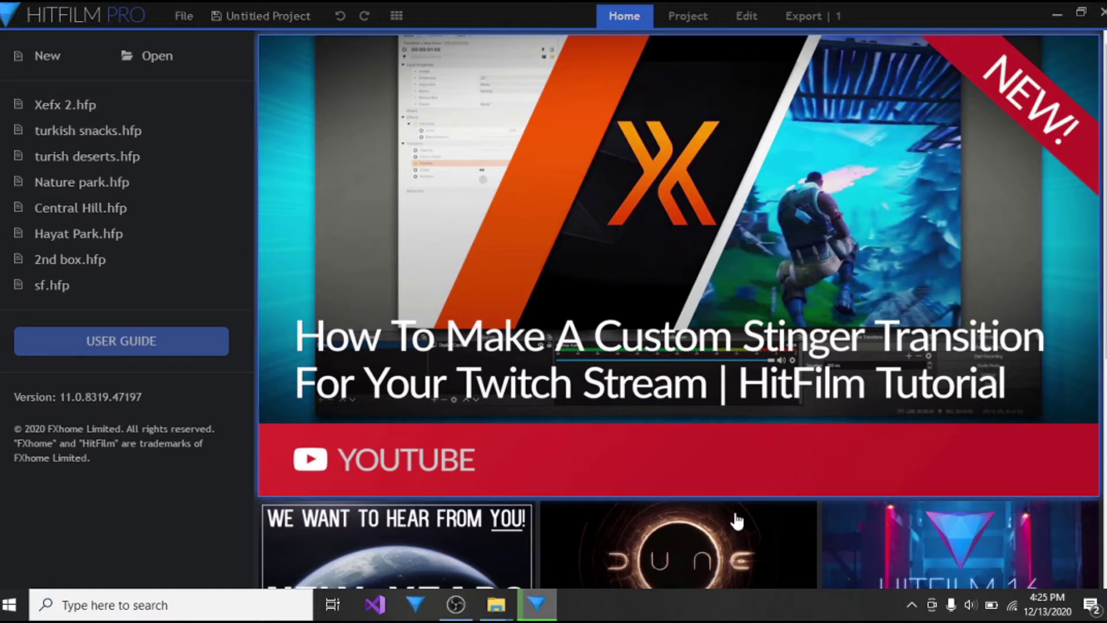
Create a new project with the 1080p Full HD @ 60 fps template and start editing it
{"action": "left_click", "coordinate": [50, 60]}
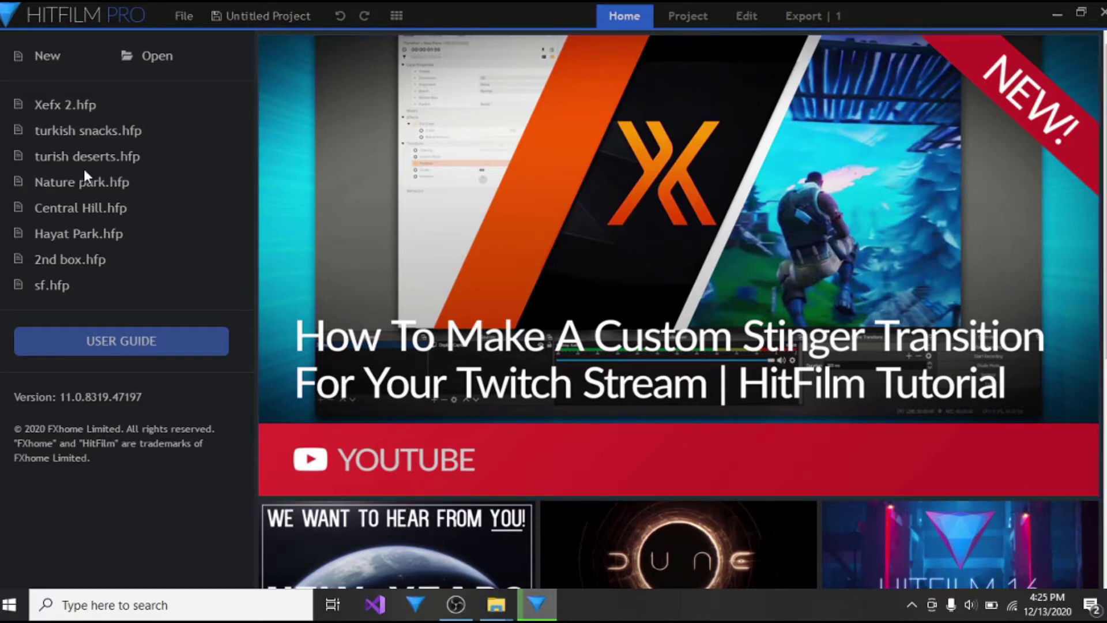
{"action": "left_click", "coordinate": [47, 56]}
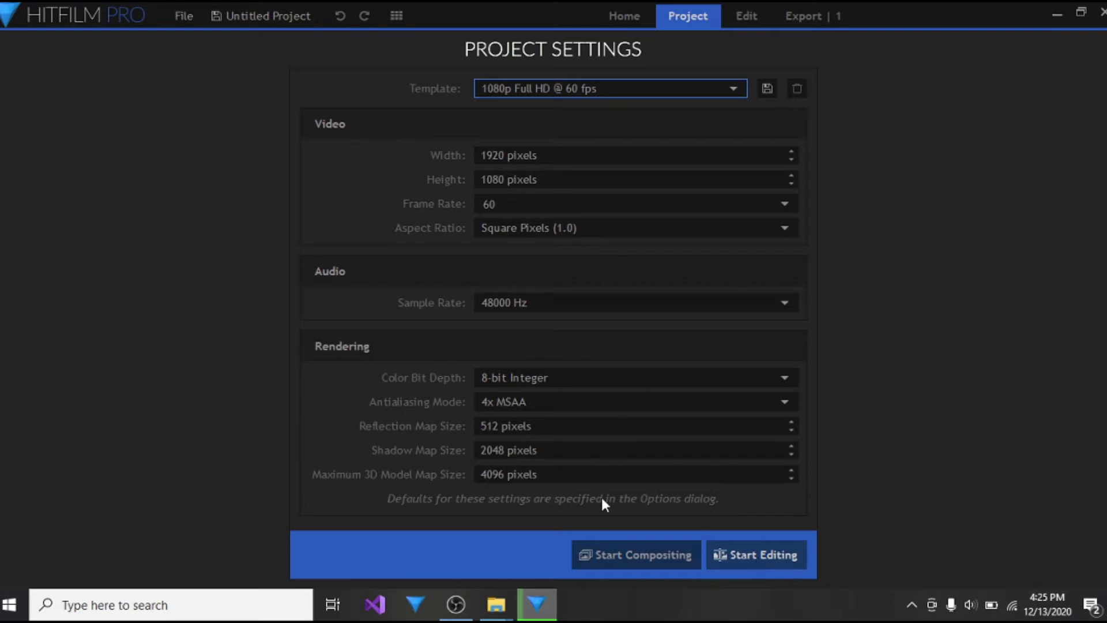
{"action": "mouse_move", "coordinate": [537, 603]}
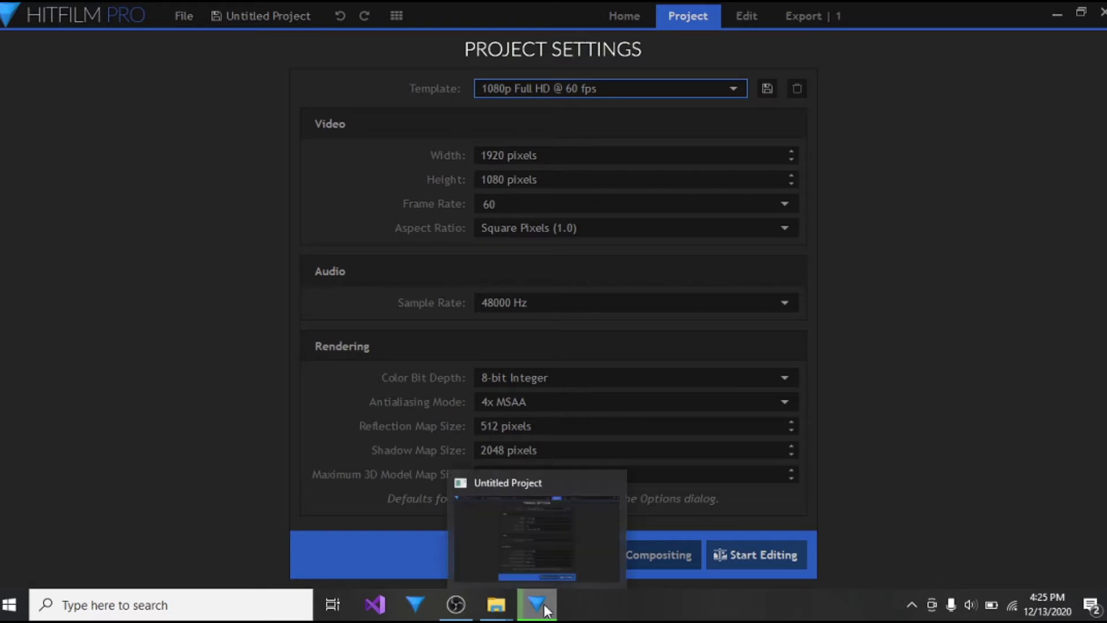
{"action": "left_click", "coordinate": [549, 567]}
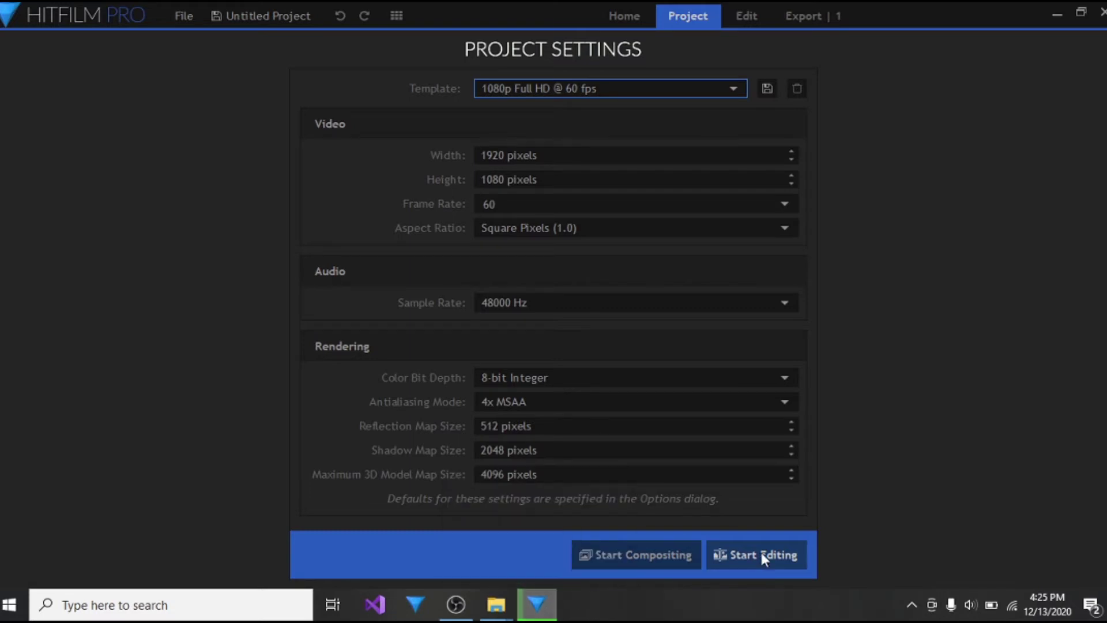
{"action": "left_click", "coordinate": [762, 557]}
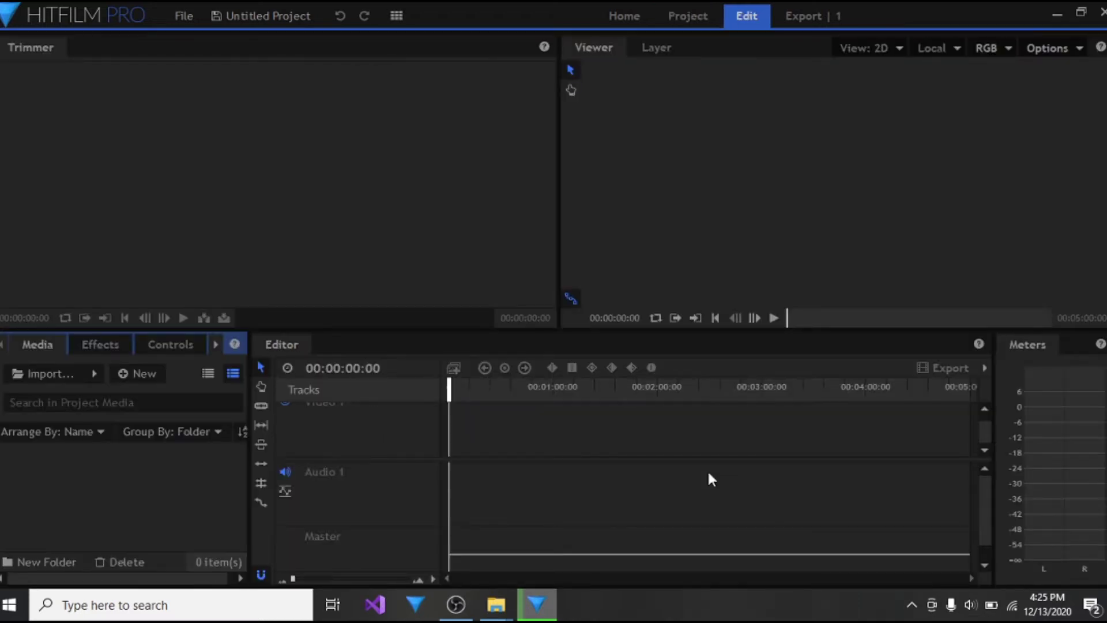
Import Capture.PNG, Editor[5].mp4, render_this.mp4 and Video (5)-1.m4v from the Video effects folder
{"action": "left_click", "coordinate": [44, 376]}
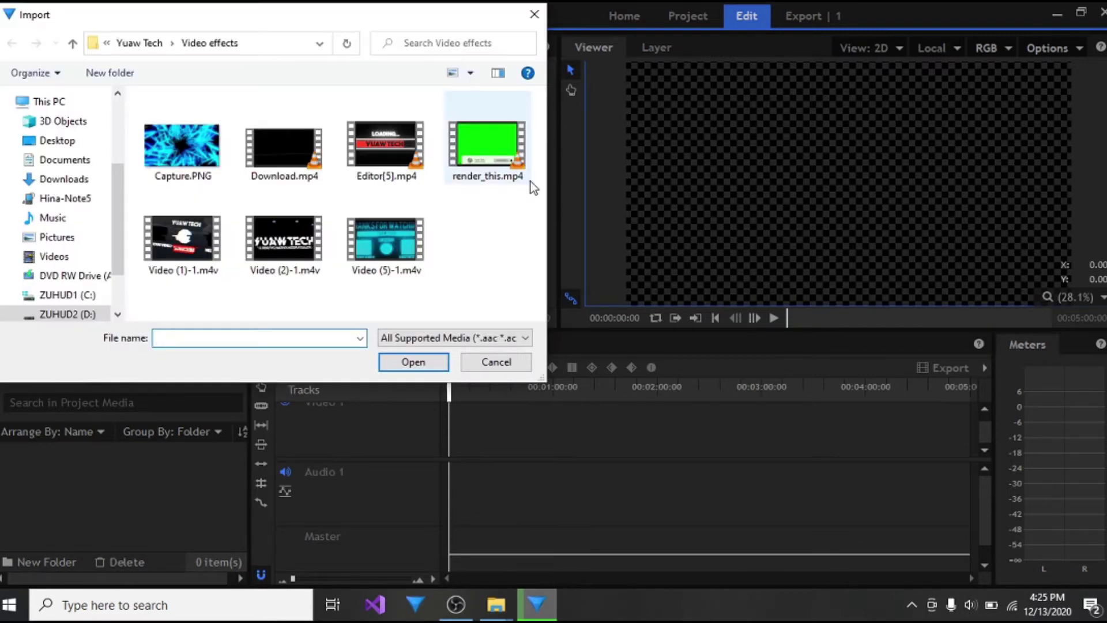
{"action": "left_click_drag", "start_coordinate": [537, 166], "coordinate": [375, 129]}
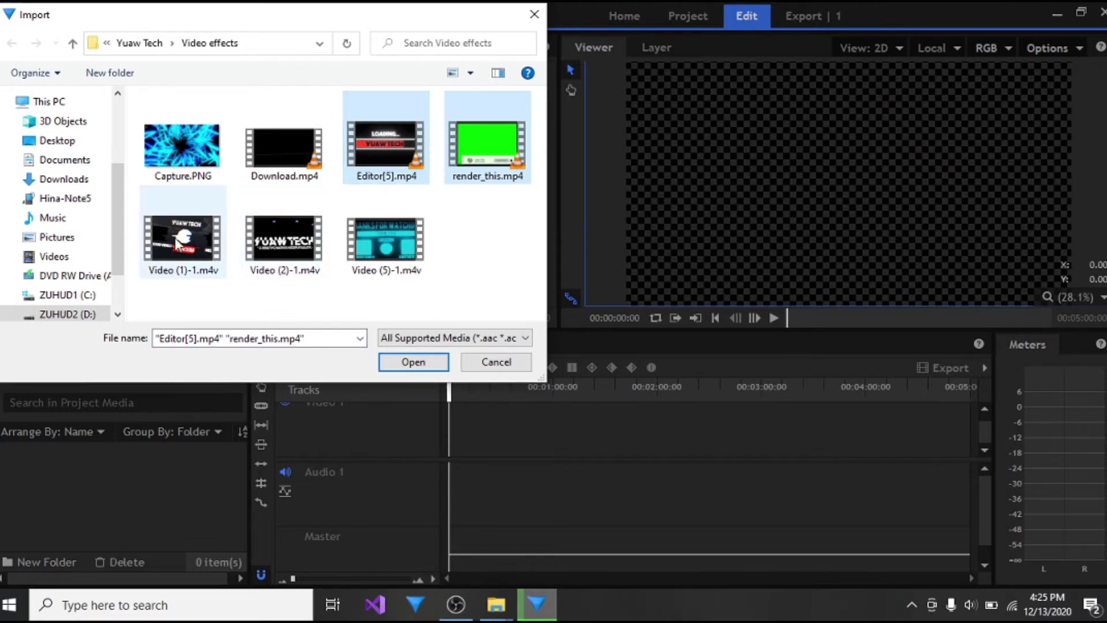
{"action": "left_click", "coordinate": [196, 153], "text": "ctrl"}
{"action": "left_click", "coordinate": [372, 252], "text": "ctrl"}
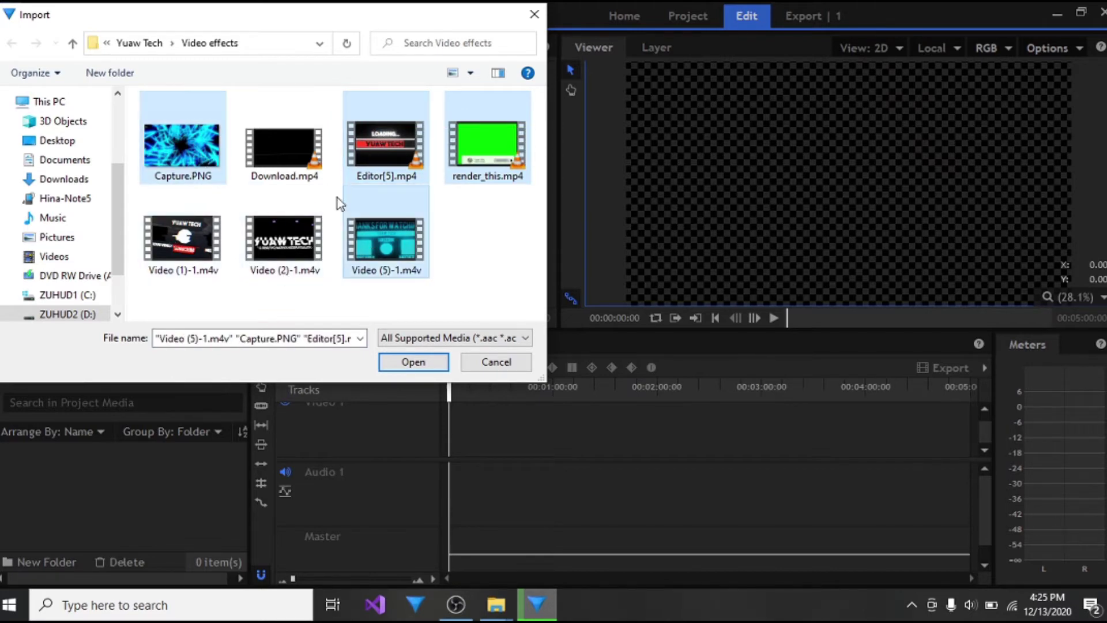
{"action": "key", "text": "Return"}
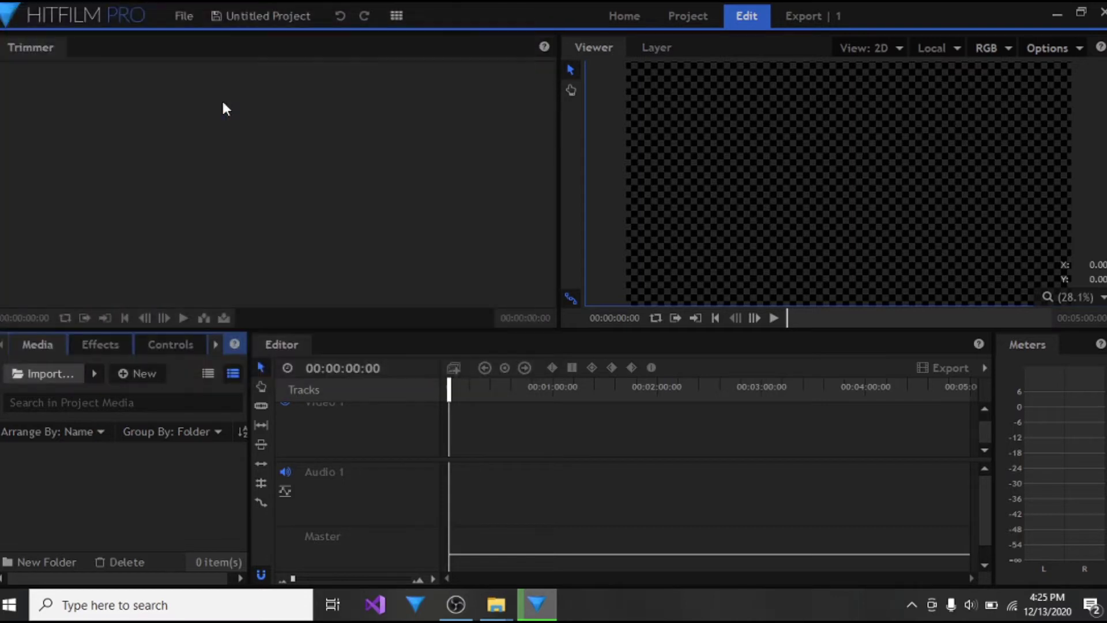
Import 2020_12_06_19_52_08.mp4, Yuaw techIntro.mp4 and Thunder and lightning classic and modern mix SFX.mp3 from the Yuaw Tech folder
{"action": "left_click", "coordinate": [15, 378]}
{"action": "left_click", "coordinate": [161, 46]}
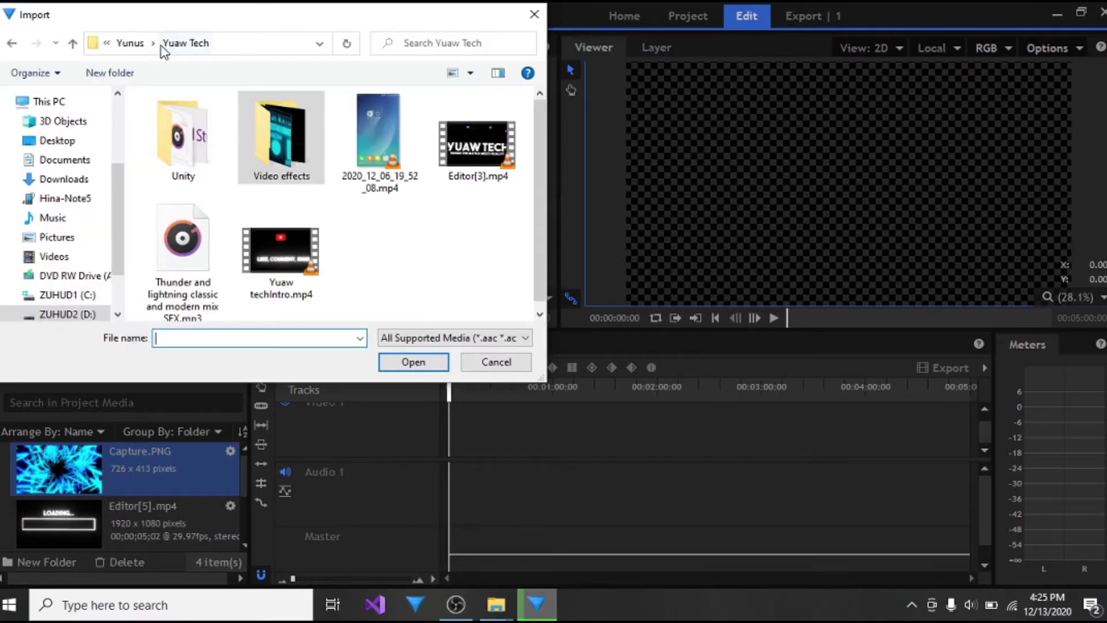
{"action": "left_click", "coordinate": [311, 251], "text": "ctrl"}
{"action": "left_click", "coordinate": [168, 247], "text": "ctrl"}
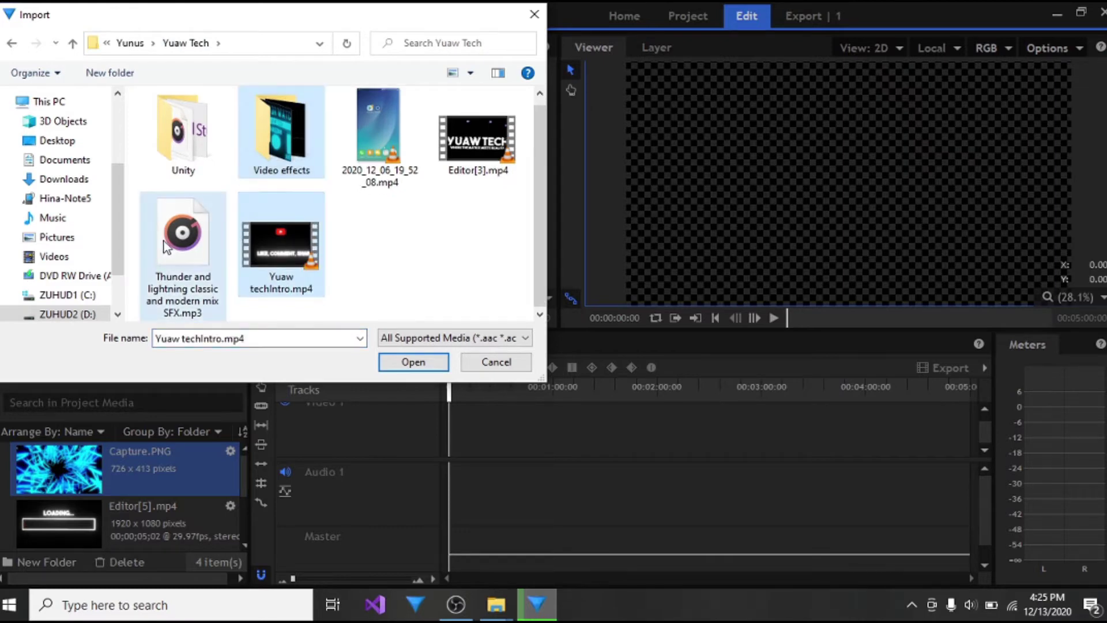
{"action": "left_click", "coordinate": [380, 130], "text": "ctrl"}
{"action": "key", "text": "Return"}
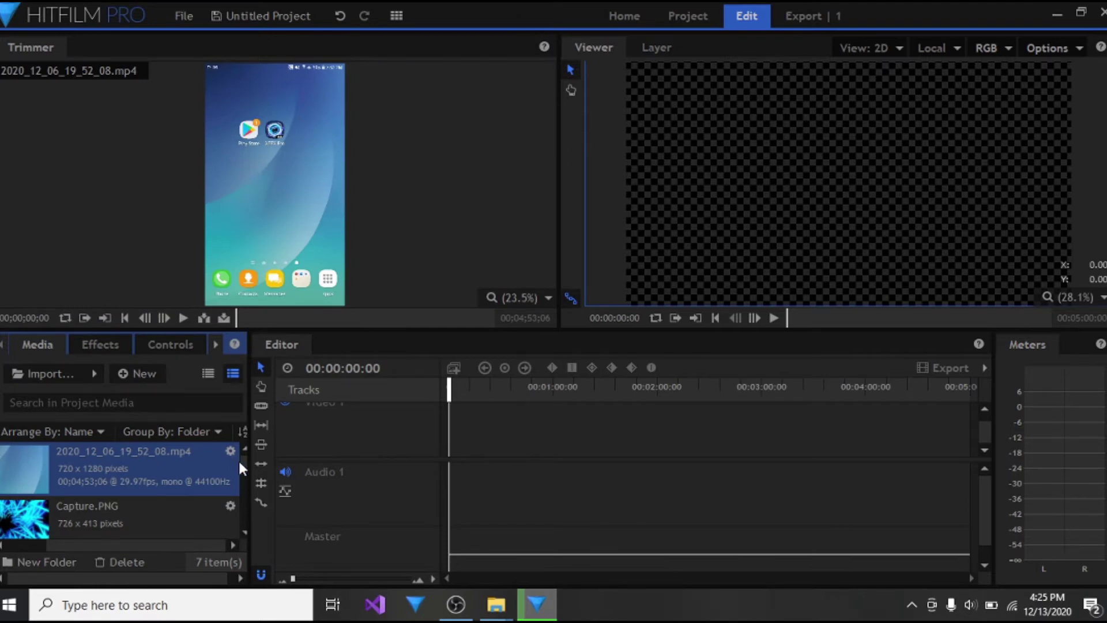
Place the Editor[5].mp4 loading clip at the start of the timeline
{"action": "scroll", "coordinate": [237, 459], "scroll_direction": "down", "scroll_amount": 2}
{"action": "left_click", "coordinate": [171, 483]}
{"action": "left_click_drag", "start_coordinate": [171, 483], "coordinate": [690, 171]}
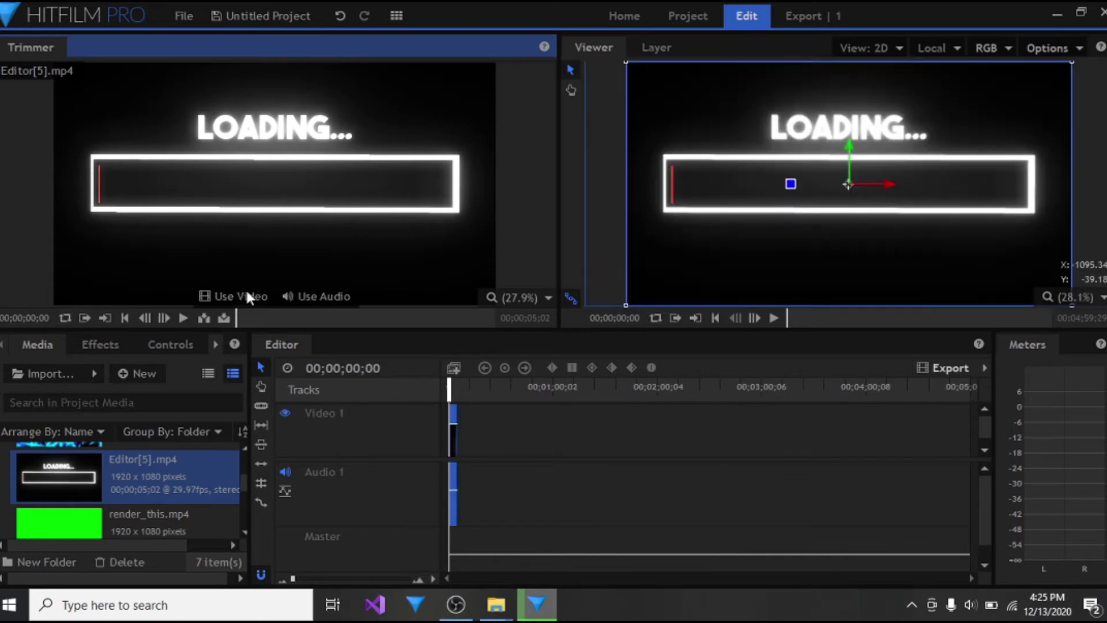
Add Yuaw techIntro.mp4 to Video 1 directly after the loading clip
{"action": "left_click", "coordinate": [137, 445]}
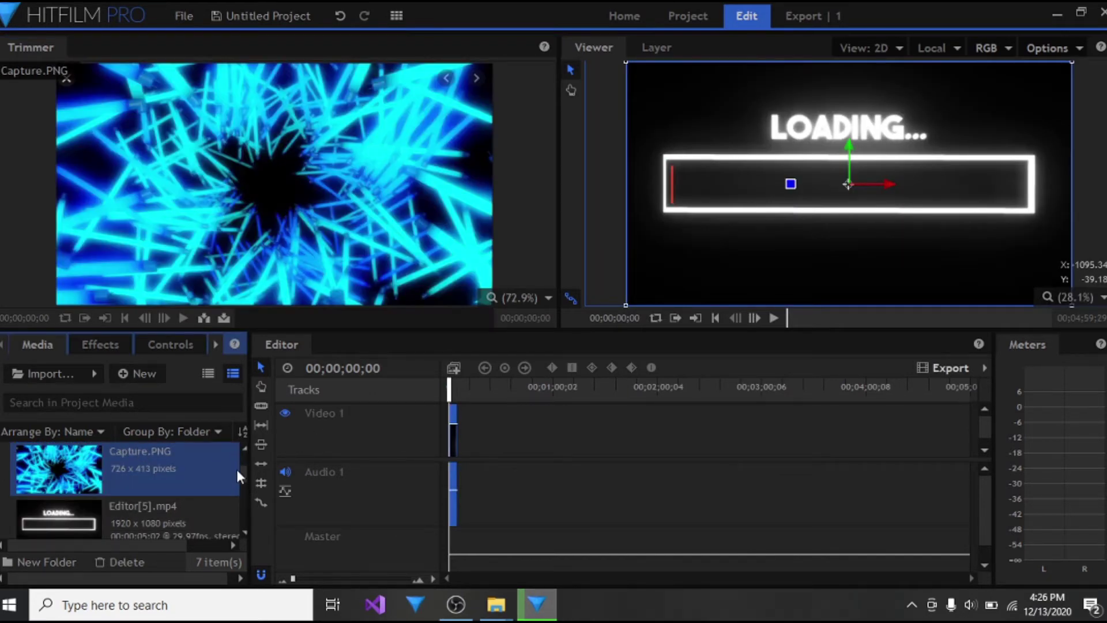
{"action": "left_click_drag", "start_coordinate": [244, 475], "coordinate": [246, 516]}
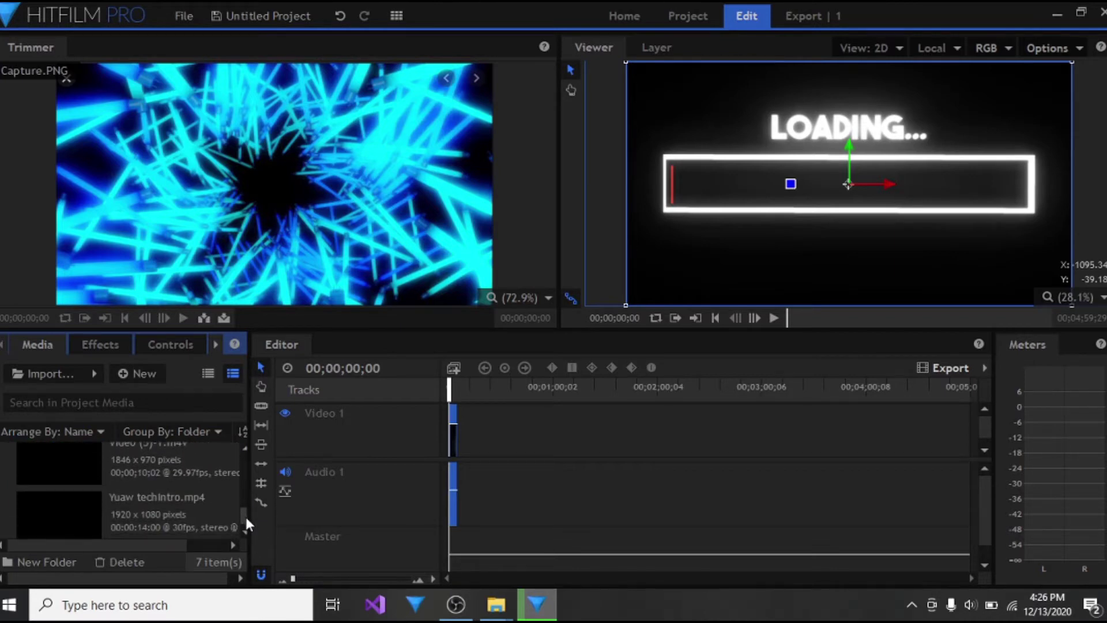
{"action": "left_click", "coordinate": [206, 516]}
{"action": "left_click_drag", "start_coordinate": [410, 262], "coordinate": [466, 437]}
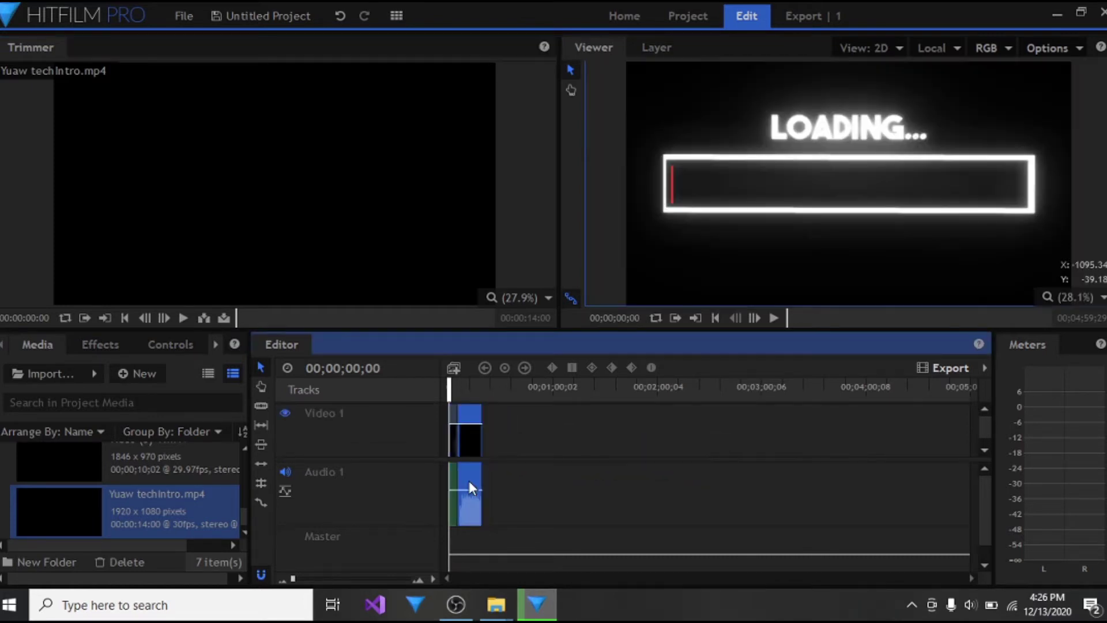
Unlink the intro clip's audio from its video and remove the audio part from Audio 1
{"action": "right_click", "coordinate": [468, 480]}
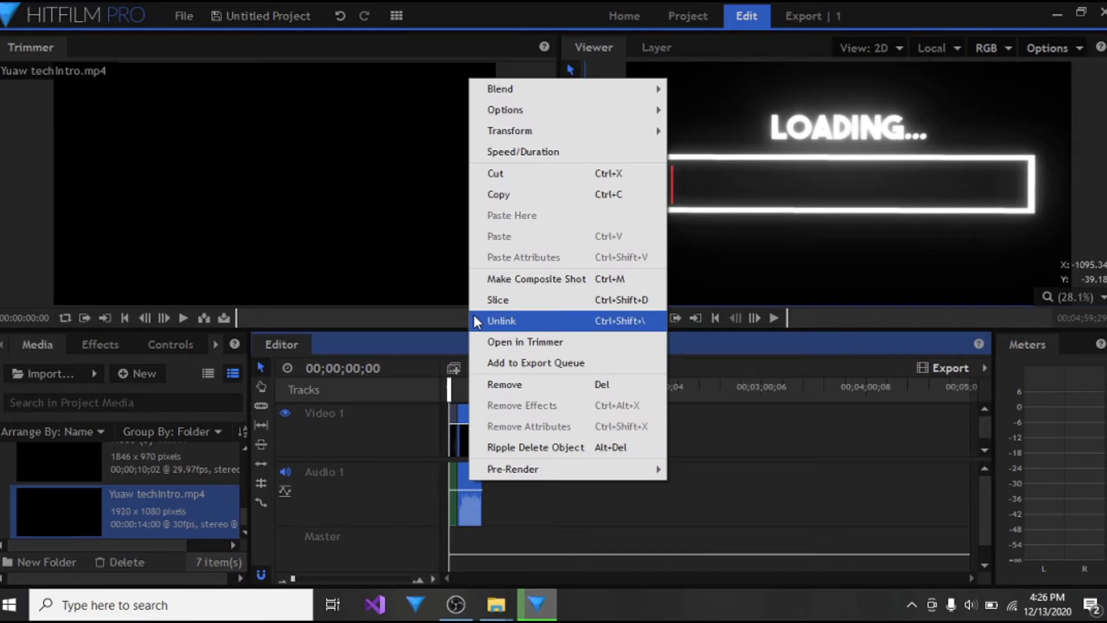
{"action": "left_click", "coordinate": [501, 320]}
{"action": "left_click", "coordinate": [491, 473]}
{"action": "left_click", "coordinate": [478, 474]}
{"action": "right_click", "coordinate": [479, 475]}
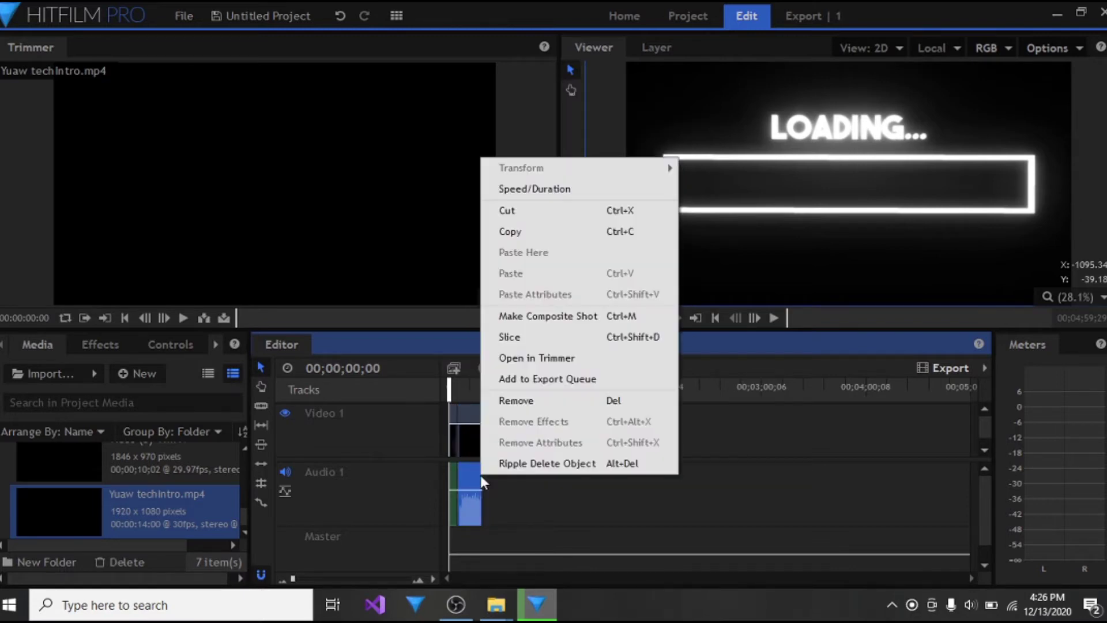
{"action": "left_click", "coordinate": [497, 398]}
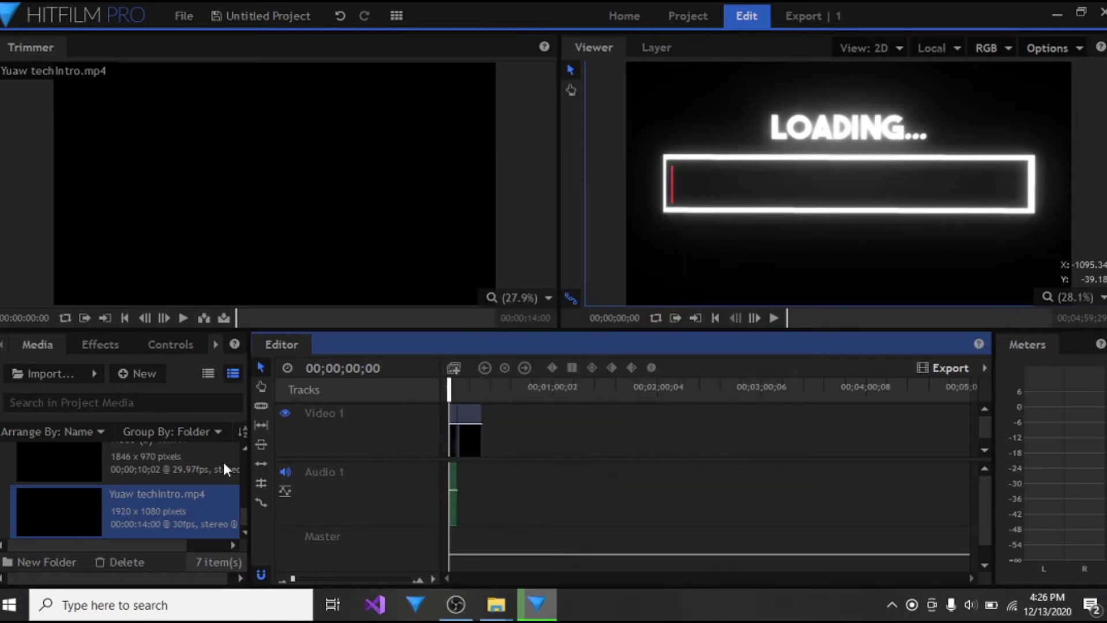
Place the thunder and lightning sound effect under the intro on Audio 1 and trim it to the intro's end
{"action": "left_click", "coordinate": [240, 514]}
{"action": "scroll", "coordinate": [243, 509], "scroll_direction": "up", "scroll_amount": 1}
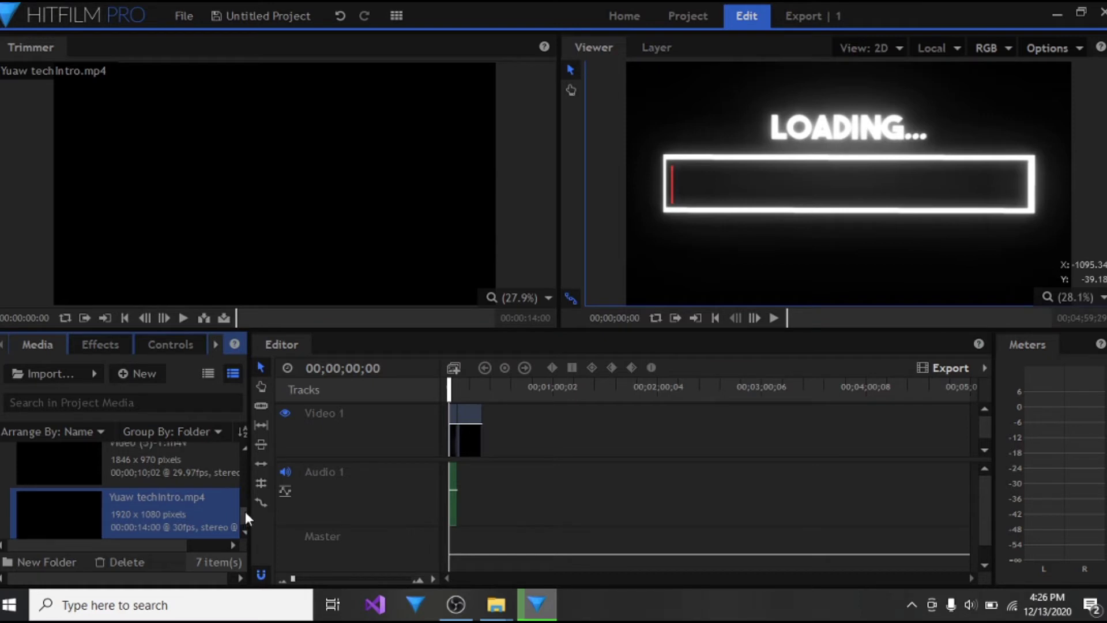
{"action": "left_click_drag", "start_coordinate": [244, 509], "coordinate": [243, 496]}
{"action": "left_click", "coordinate": [154, 485]}
{"action": "left_click_drag", "start_coordinate": [241, 227], "coordinate": [468, 486]}
{"action": "left_click_drag", "start_coordinate": [766, 483], "coordinate": [628, 481]}
{"action": "left_click_drag", "start_coordinate": [584, 453], "coordinate": [482, 478]}
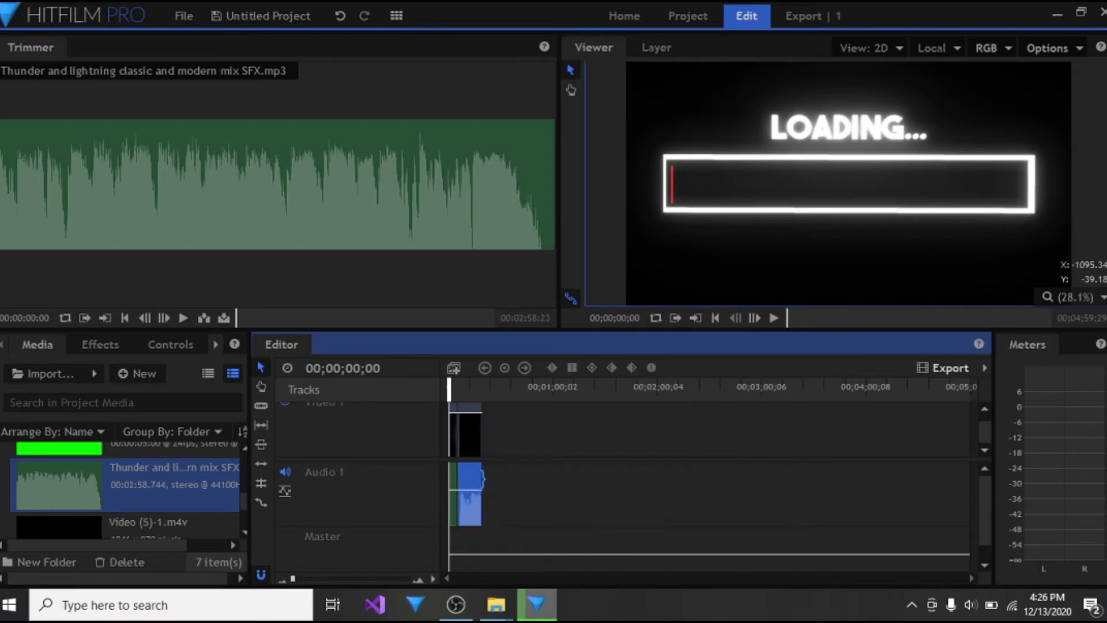
Place Capture.PNG directly after the intro on Video 1 and 2020_12_06_19_52_08.mp4 on a new video track above, starting at the intro's end
{"action": "left_click_drag", "start_coordinate": [243, 496], "coordinate": [241, 472]}
{"action": "left_click", "coordinate": [157, 461]}
{"action": "mouse_move", "coordinate": [406, 203]}
{"action": "left_mouse_down"}
{"action": "mouse_move", "coordinate": [531, 328]}
{"action": "mouse_move", "coordinate": [517, 445]}
{"action": "mouse_move", "coordinate": [485, 439]}
{"action": "left_mouse_up"}
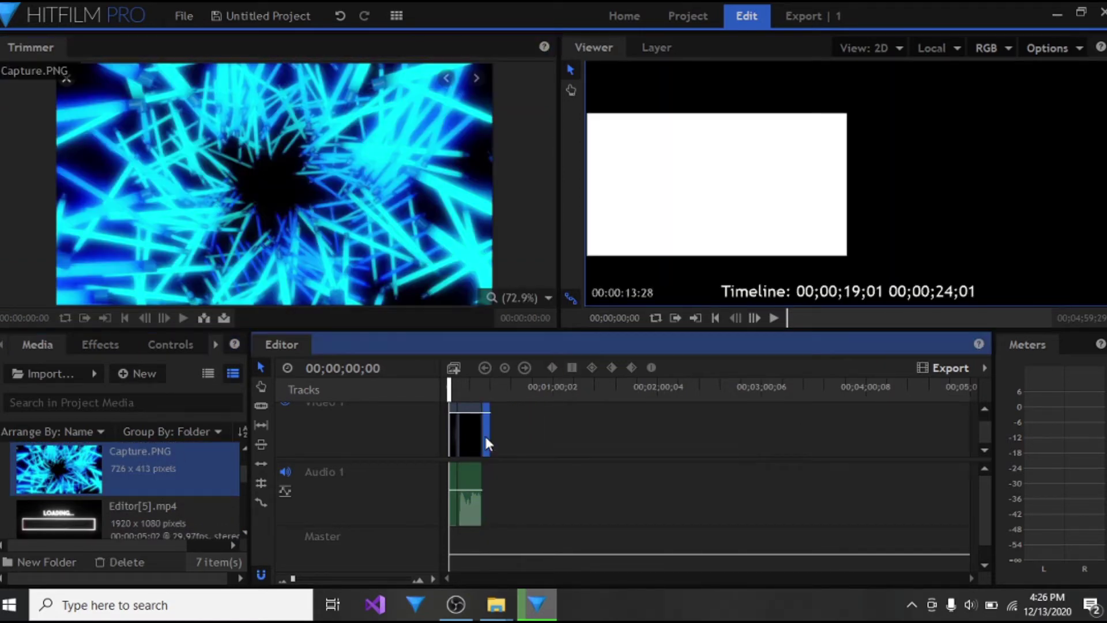
{"action": "left_click_drag", "start_coordinate": [247, 480], "coordinate": [483, 425]}
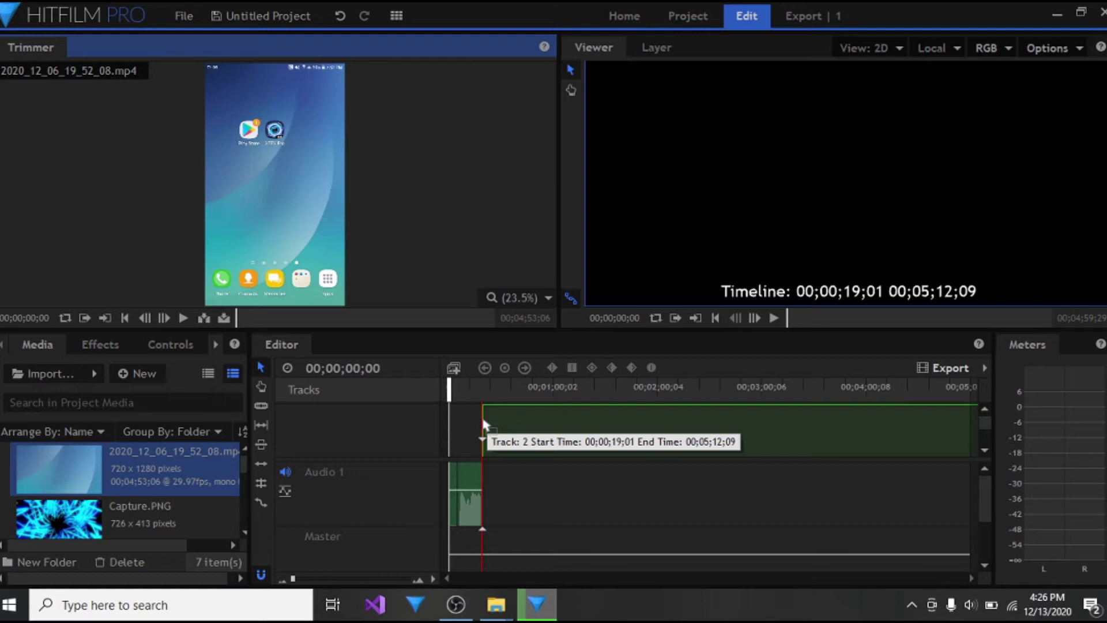
{"action": "left_click_drag", "start_coordinate": [483, 425], "coordinate": [483, 425]}
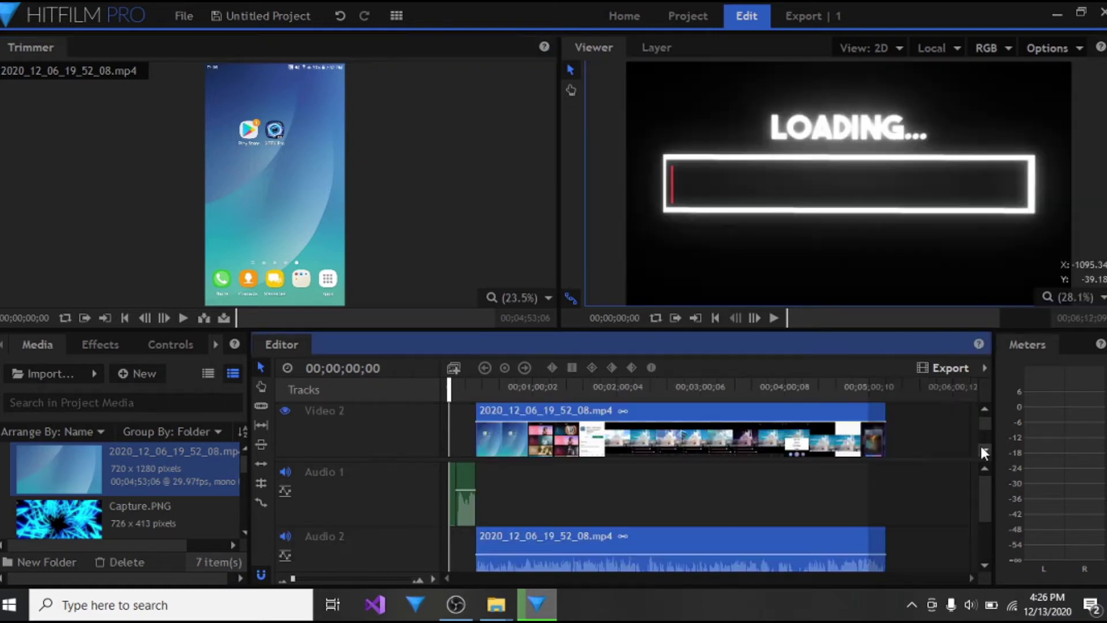
Extend Capture.PNG to the end of the phone recording and scale it to fill the frame as a background
{"action": "left_click", "coordinate": [981, 446]}
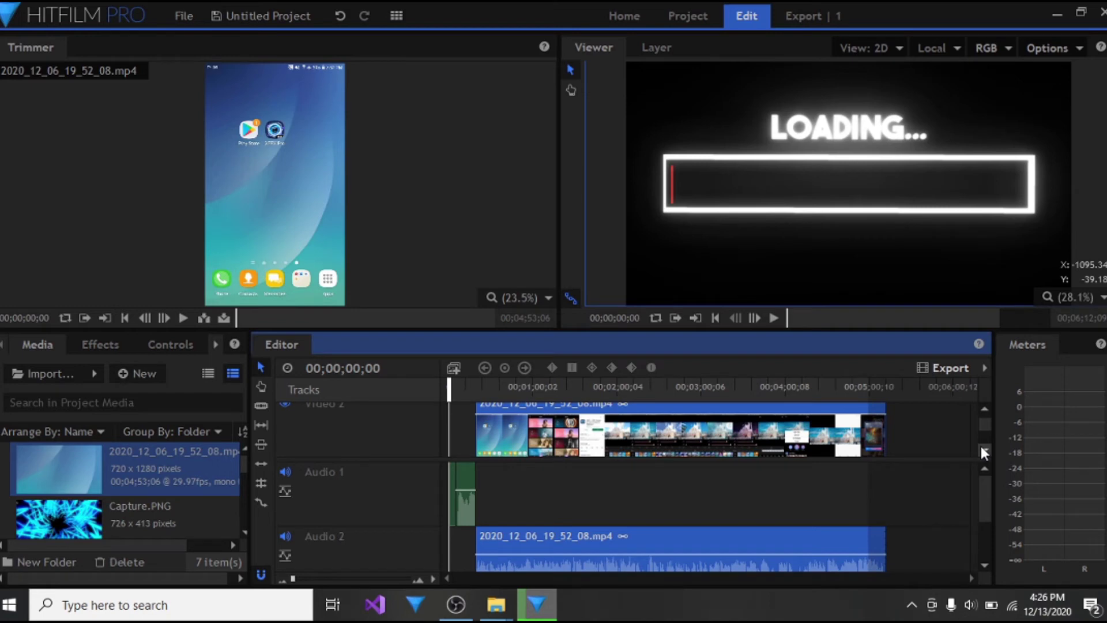
{"action": "left_click", "coordinate": [980, 445]}
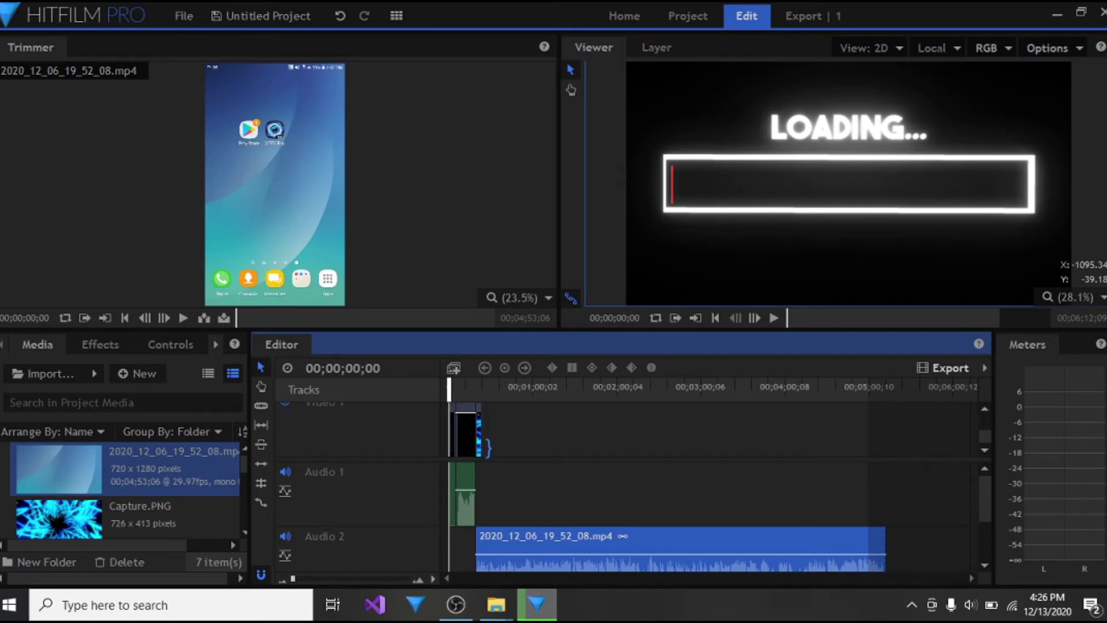
{"action": "left_click_drag", "start_coordinate": [488, 446], "coordinate": [733, 447]}
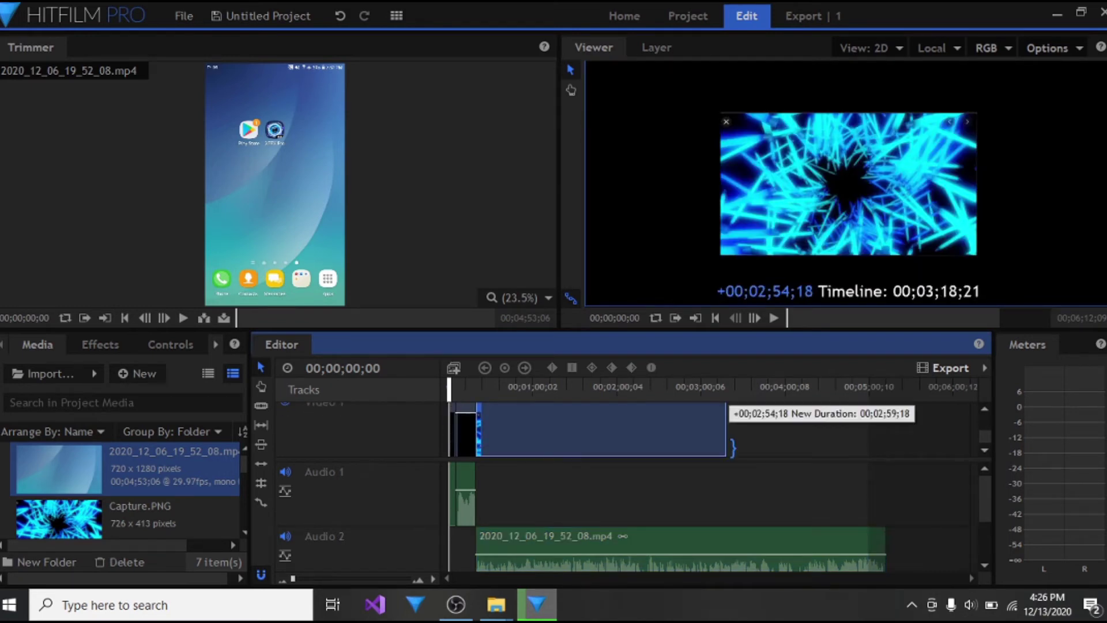
{"action": "left_click_drag", "start_coordinate": [733, 447], "coordinate": [885, 446]}
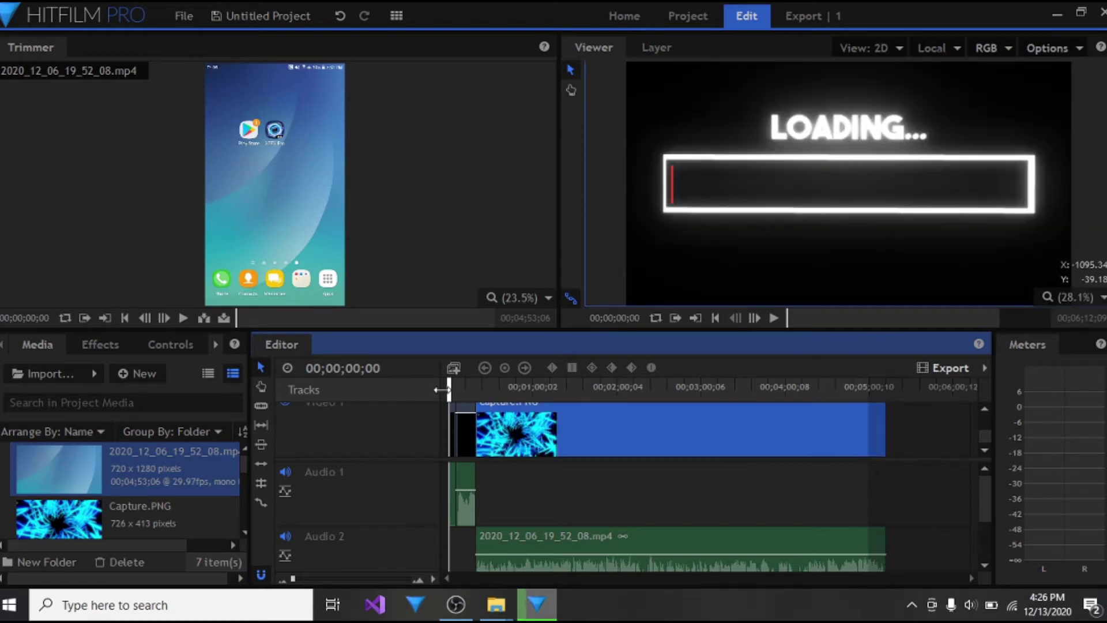
{"action": "left_click", "coordinate": [543, 387]}
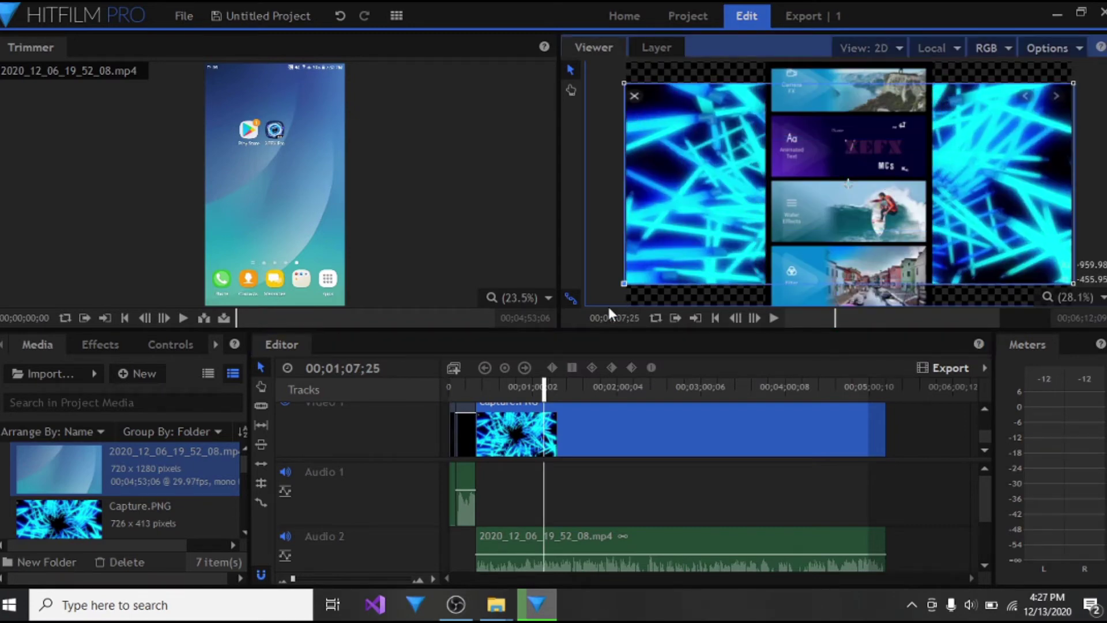
{"action": "left_click_drag", "start_coordinate": [624, 284], "coordinate": [625, 306]}
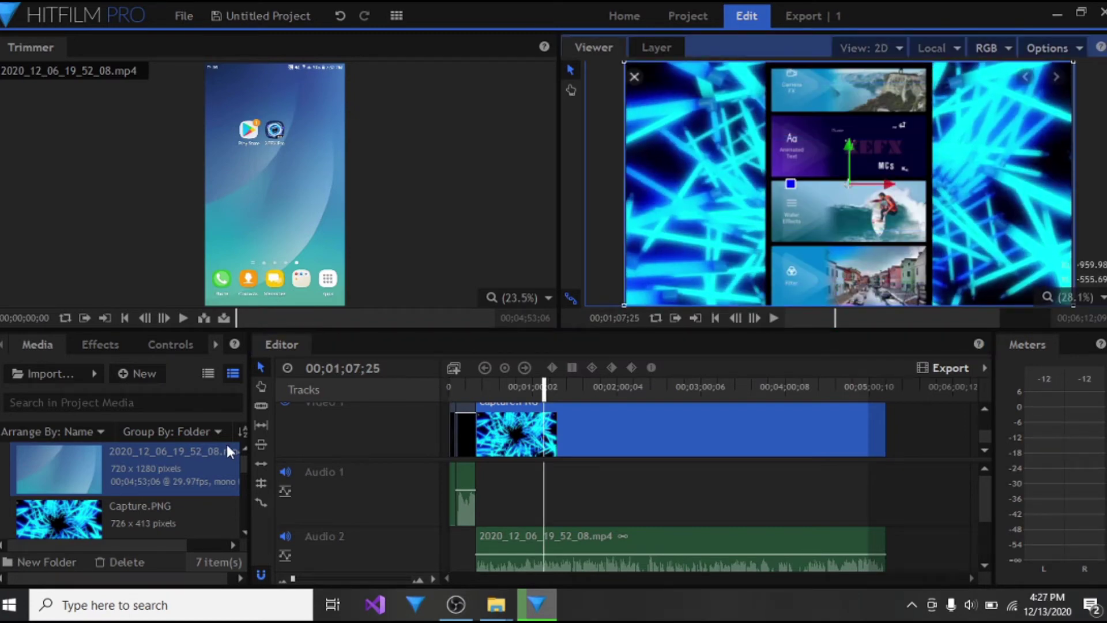
Preview the green-screen clip render_this.mp4 in the Trimmer
{"action": "scroll", "coordinate": [242, 459], "scroll_direction": "up", "scroll_amount": 3}
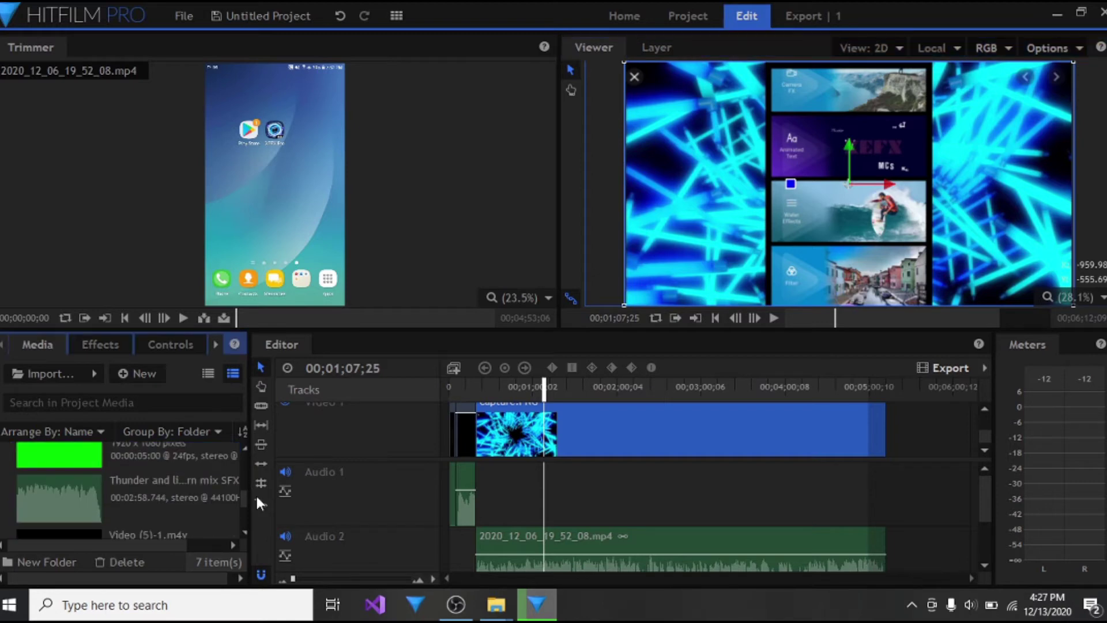
{"action": "left_click", "coordinate": [158, 455]}
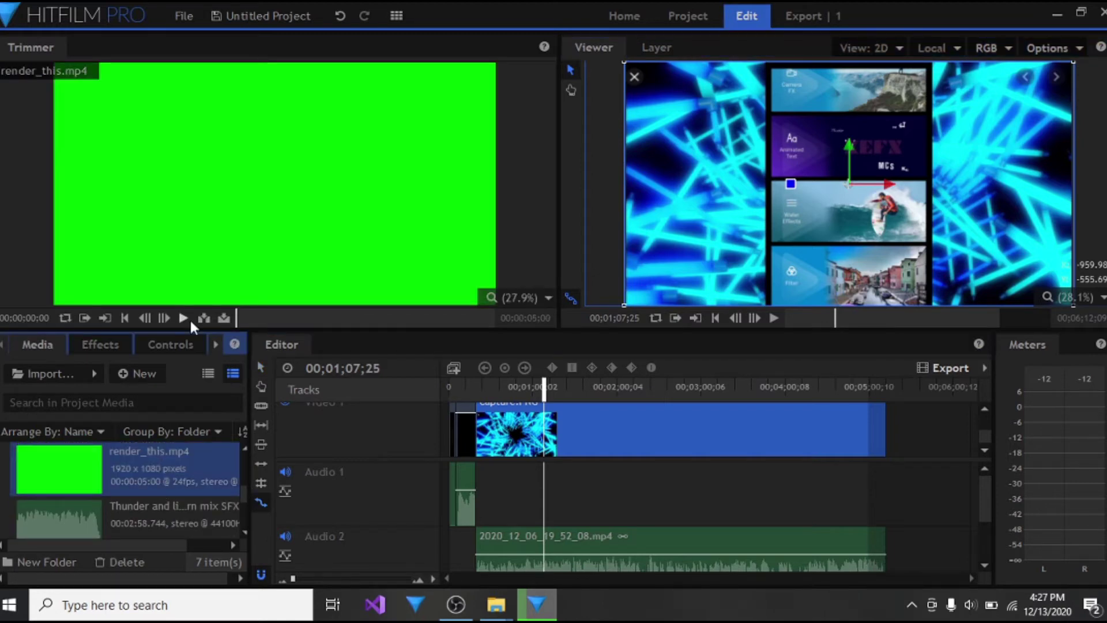
{"action": "left_click", "coordinate": [188, 317]}
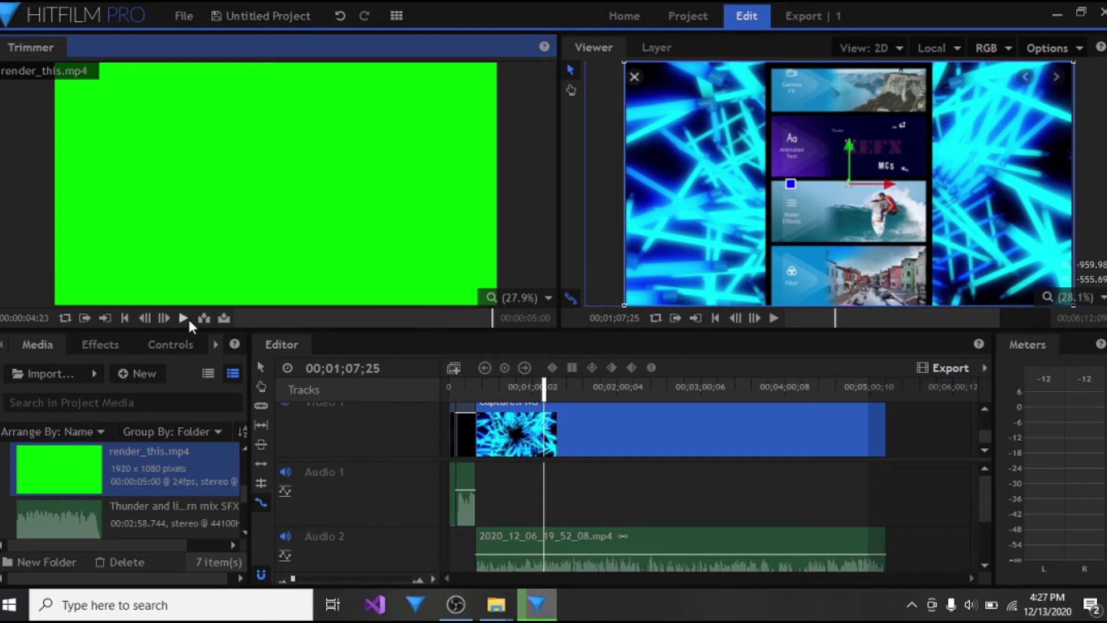
Place render_this.mp4 on a new video track at 00;01;07;25 and a second copy on that track at 00;04;55;00
{"action": "left_click_drag", "start_coordinate": [337, 174], "coordinate": [549, 415]}
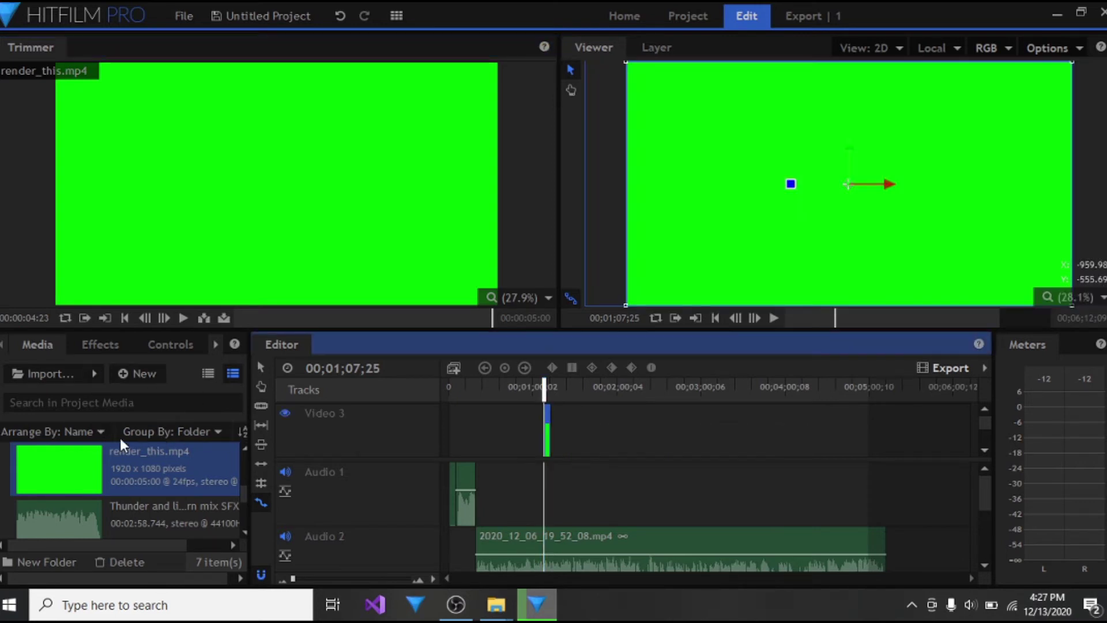
{"action": "left_click_drag", "start_coordinate": [141, 469], "coordinate": [863, 435]}
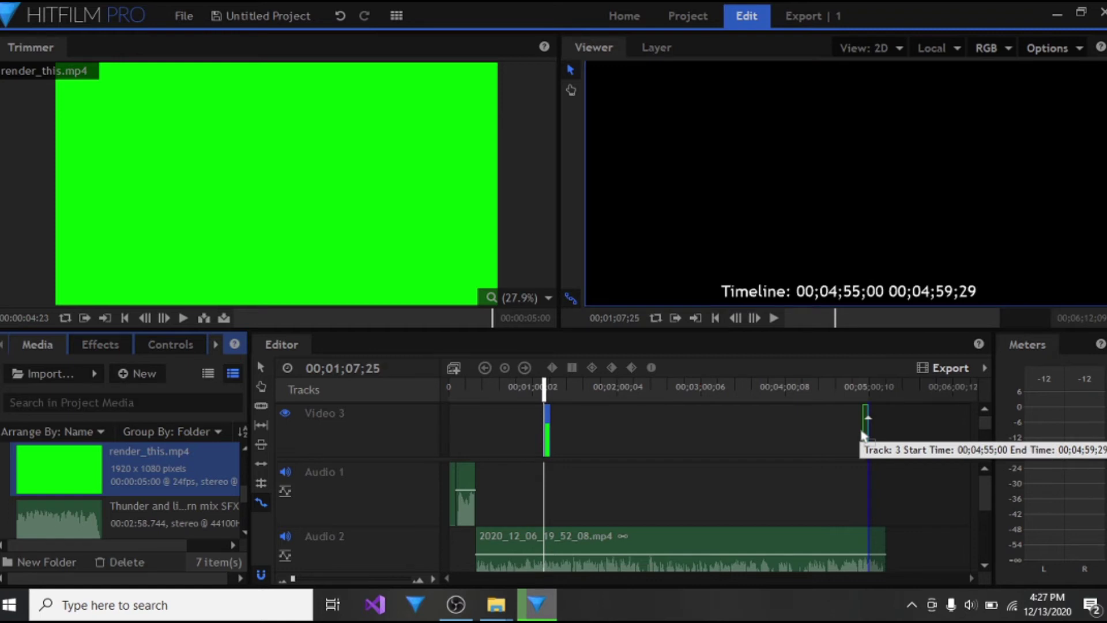
{"action": "left_click_drag", "start_coordinate": [863, 434], "coordinate": [861, 435]}
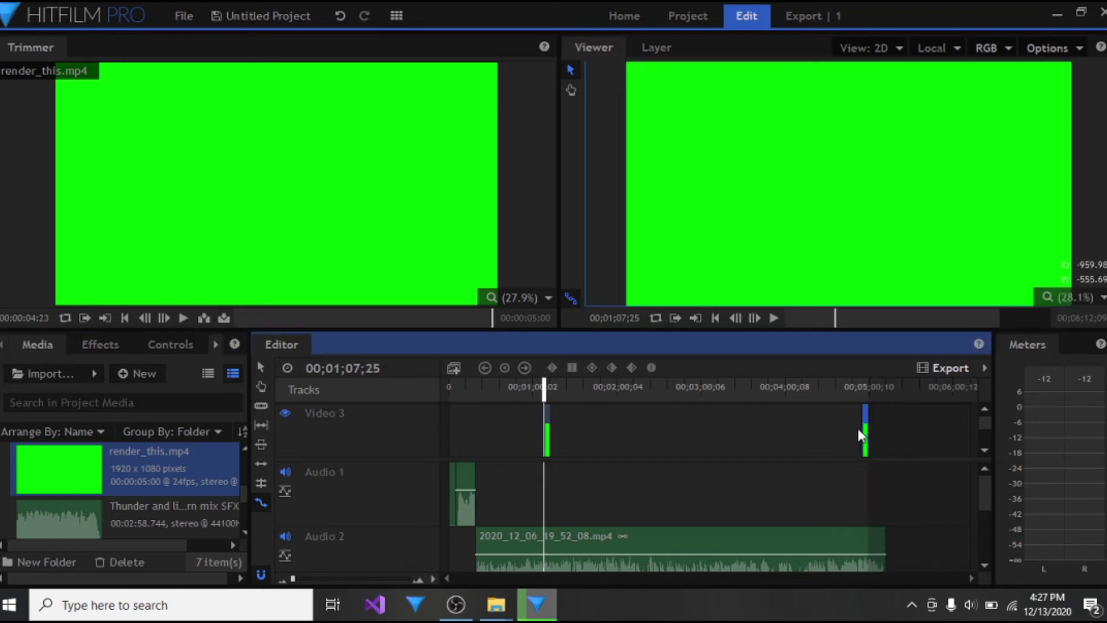
Find the Greenscreen Key preset, apply it to the first render_this.mp4 clip and set its Color Difference Key gamma to 2.80
{"action": "left_click", "coordinate": [95, 348]}
{"action": "left_click", "coordinate": [92, 374]}
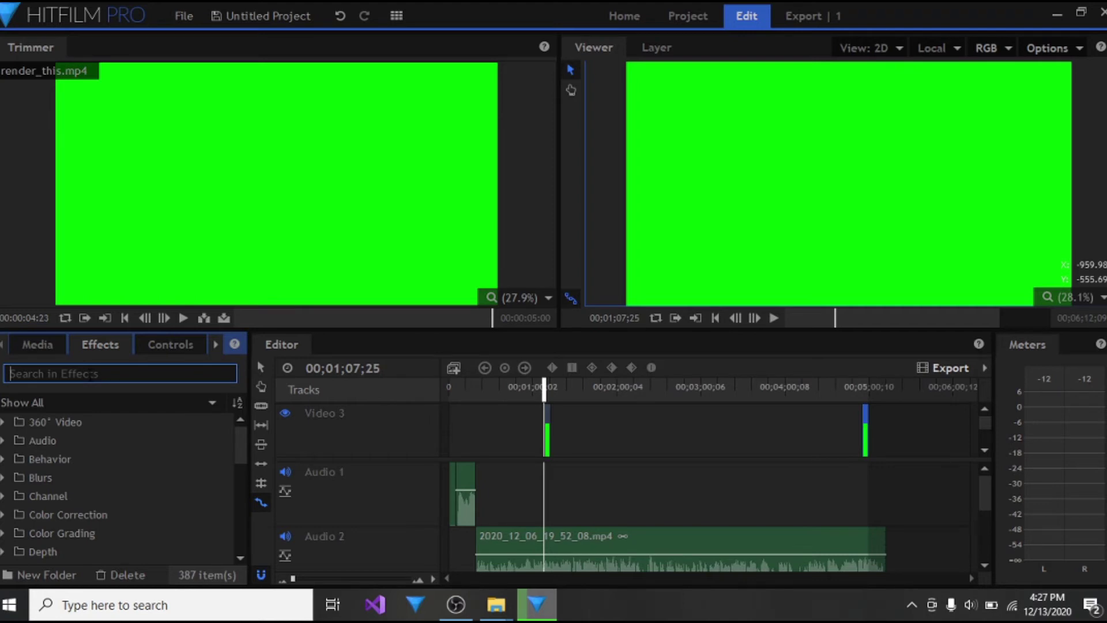
{"action": "type", "text": "G"}
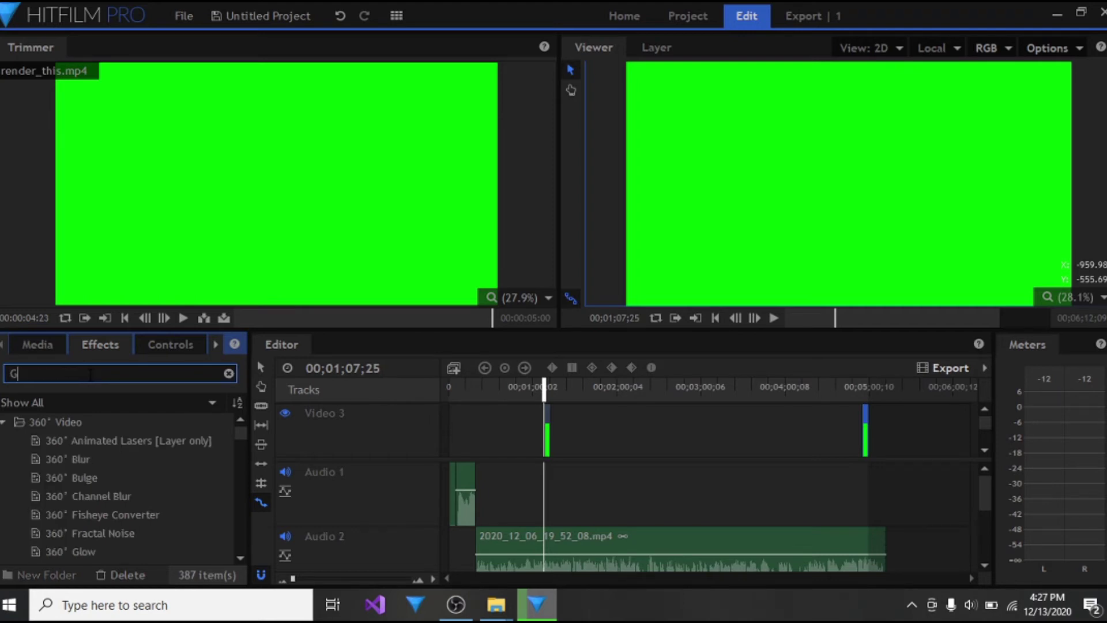
{"action": "type", "text": "re"}
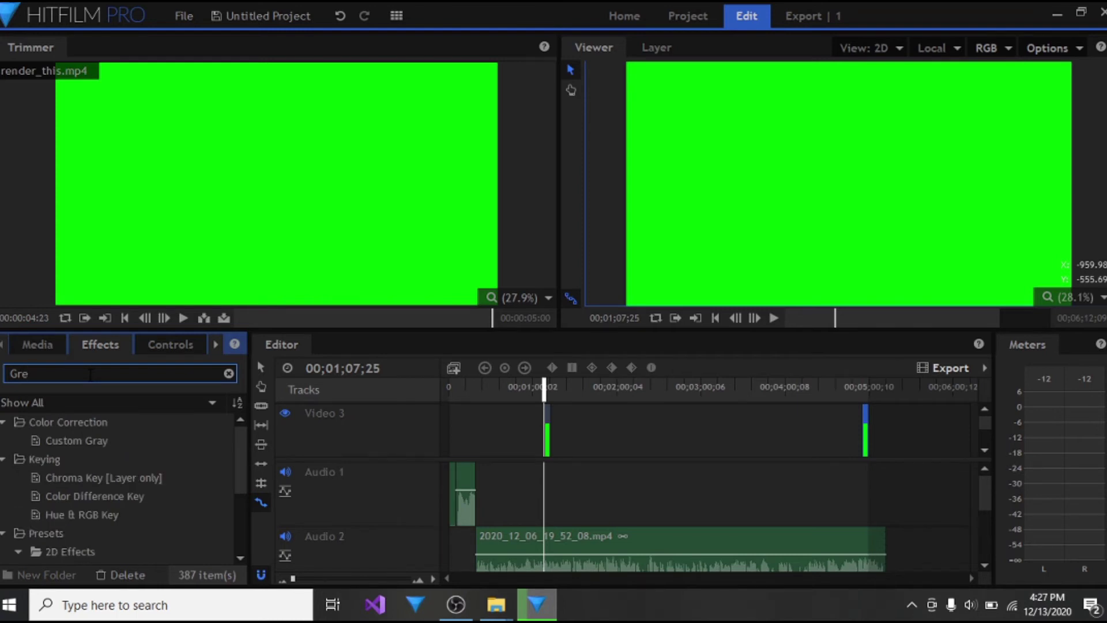
{"action": "type", "text": "e"}
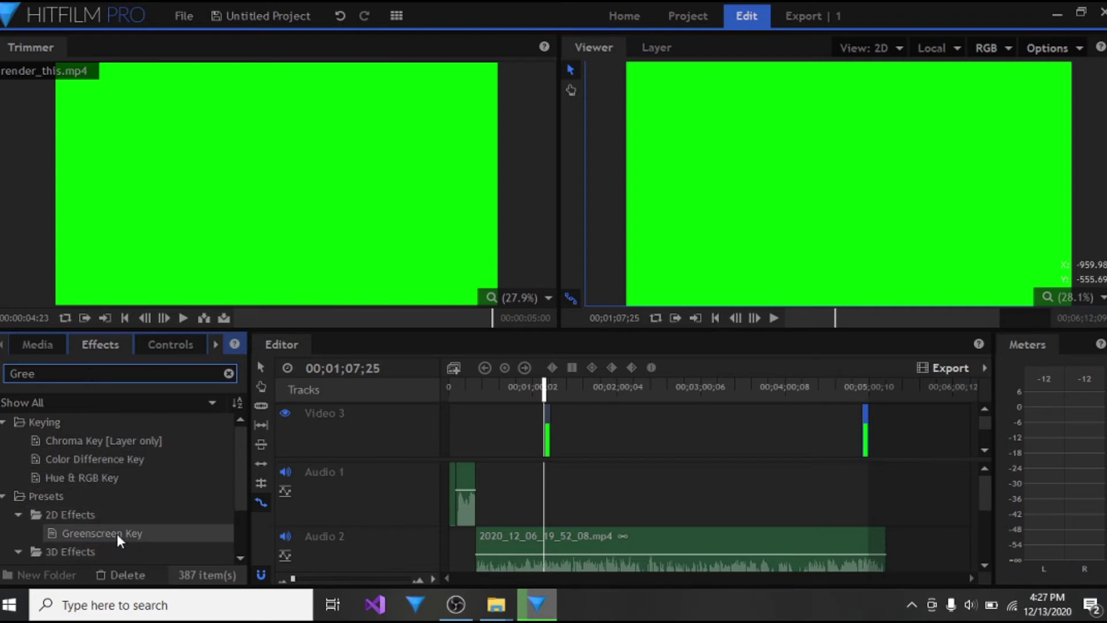
{"action": "left_click_drag", "start_coordinate": [116, 530], "coordinate": [542, 431]}
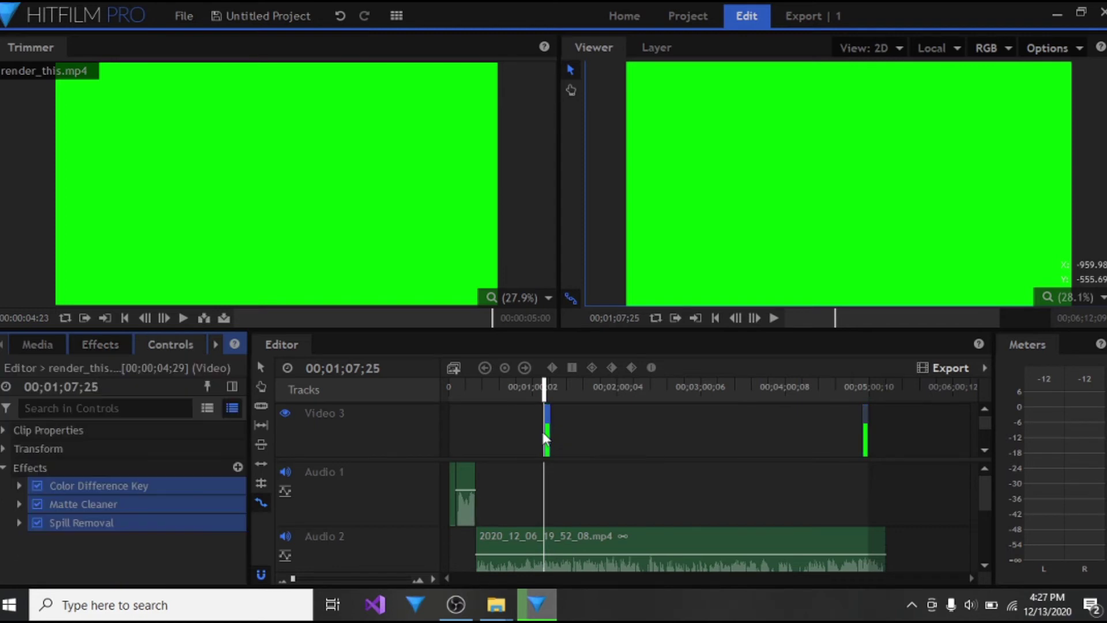
{"action": "left_click", "coordinate": [19, 485]}
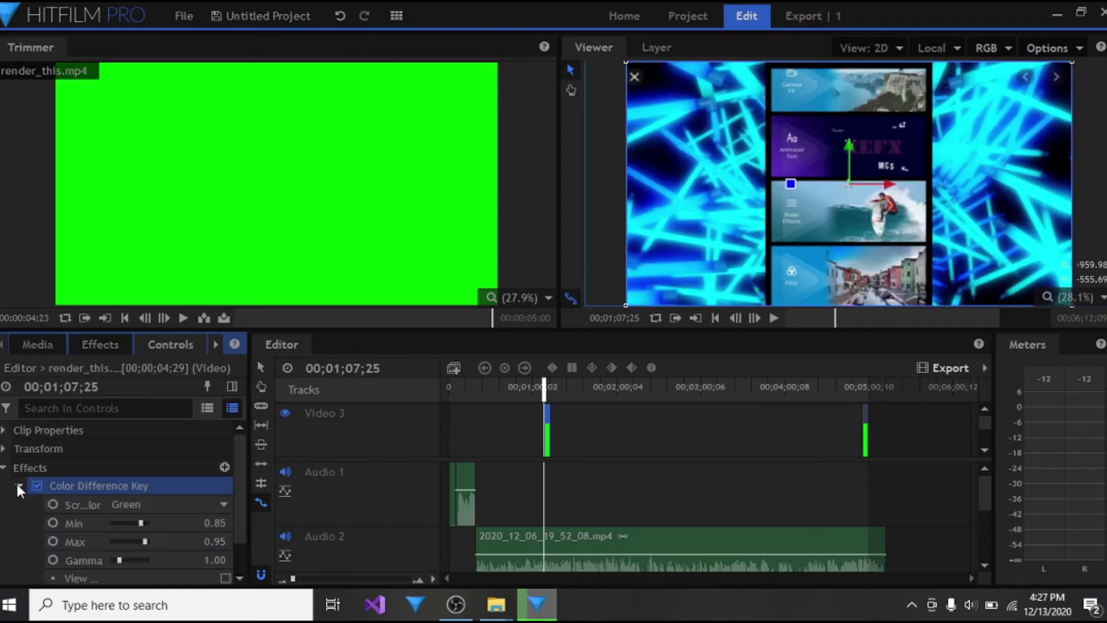
{"action": "left_click_drag", "start_coordinate": [127, 558], "coordinate": [132, 557]}
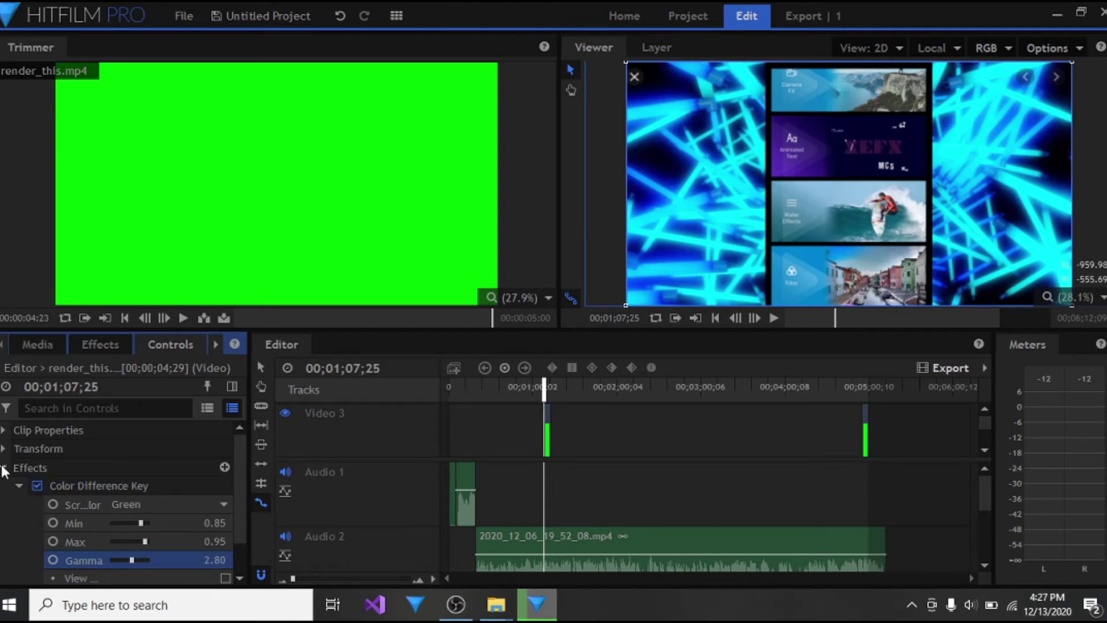
Apply the Greenscreen Key preset to the second render_this.mp4 clip and set its Color Difference Key gamma to 2.65
{"action": "left_click", "coordinate": [87, 343]}
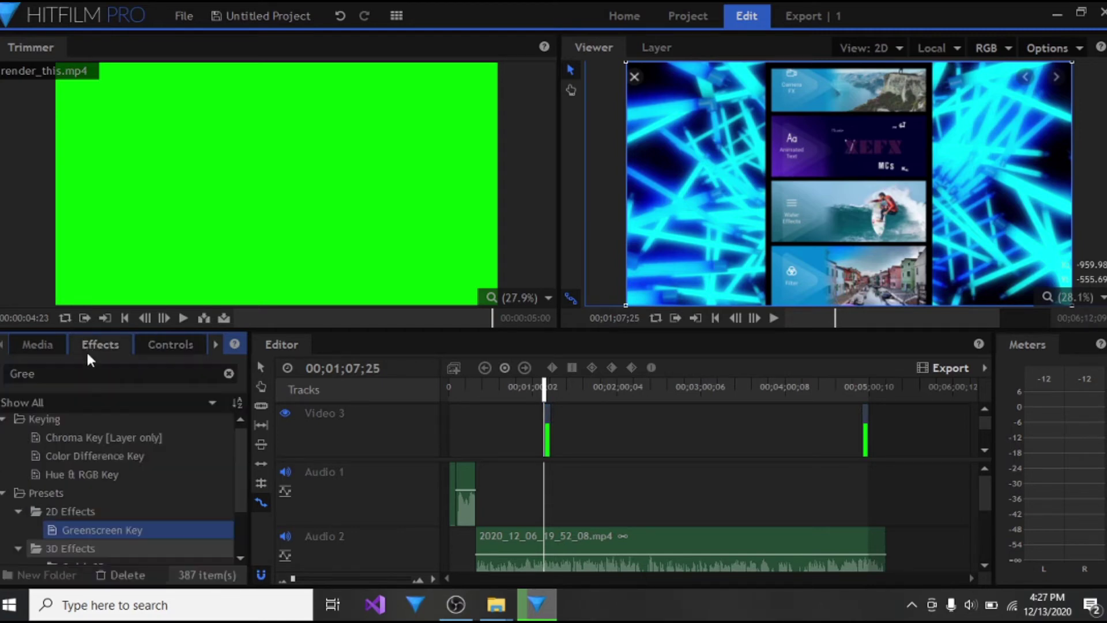
{"action": "left_click_drag", "start_coordinate": [175, 525], "coordinate": [865, 430]}
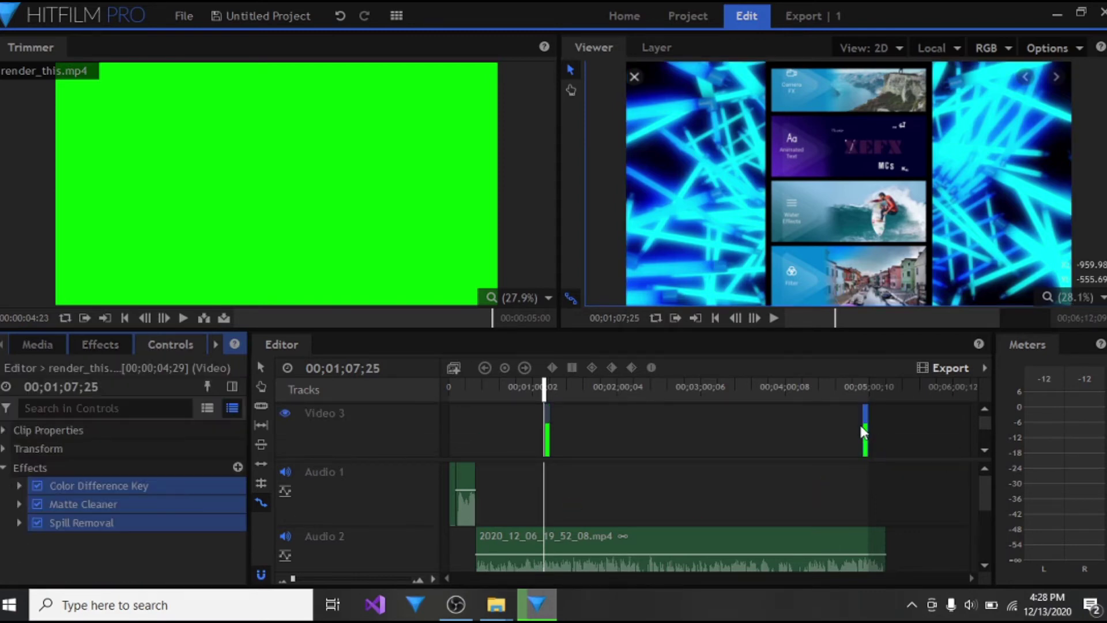
{"action": "left_click", "coordinate": [19, 486]}
{"action": "left_click", "coordinate": [125, 559]}
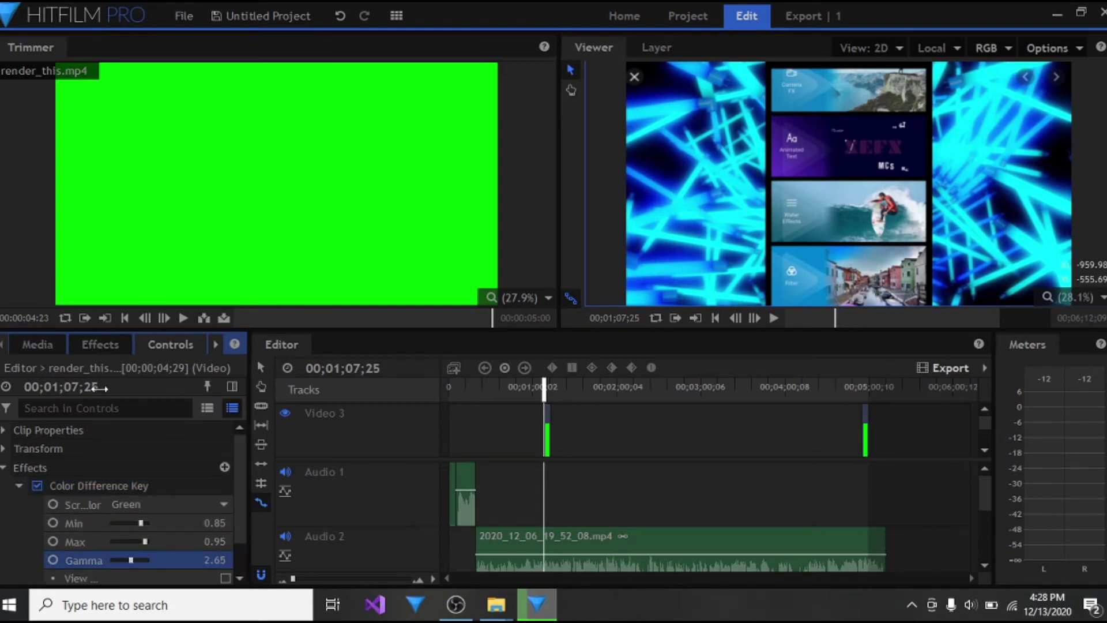
{"action": "left_click", "coordinate": [88, 343]}
{"action": "left_click", "coordinate": [33, 340]}
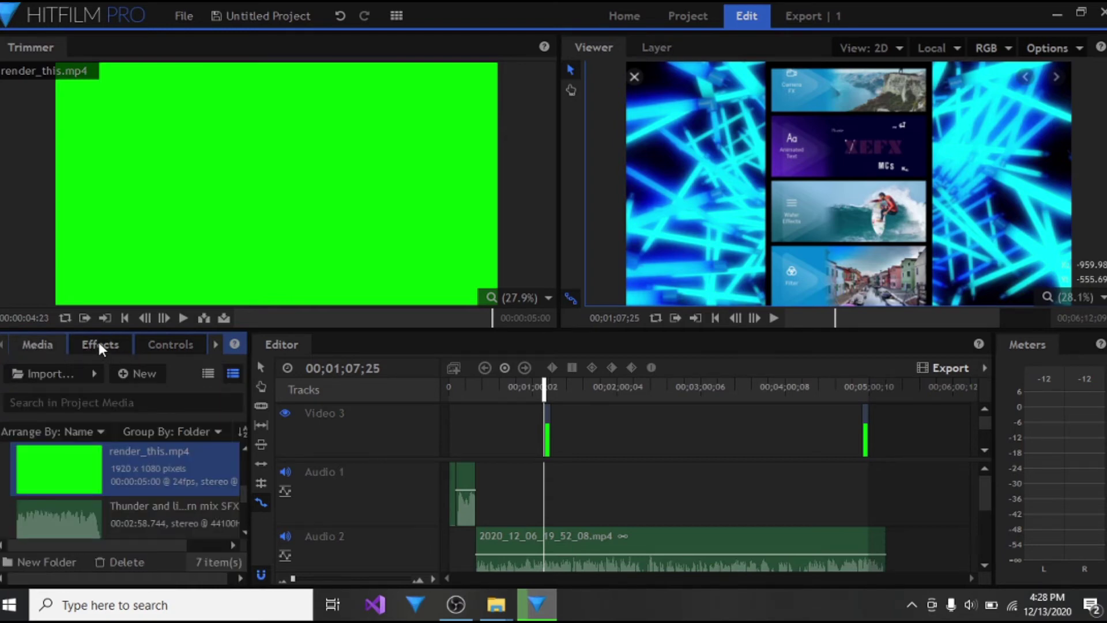
{"action": "left_click", "coordinate": [99, 343]}
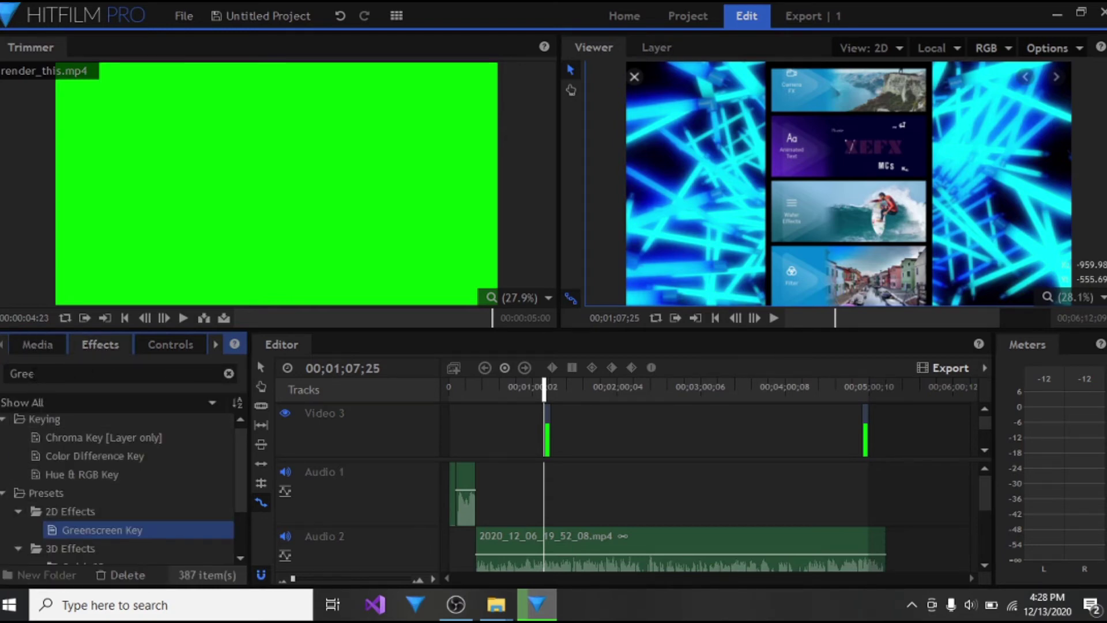
{"action": "left_click", "coordinate": [41, 373]}
{"action": "left_click", "coordinate": [40, 373]}
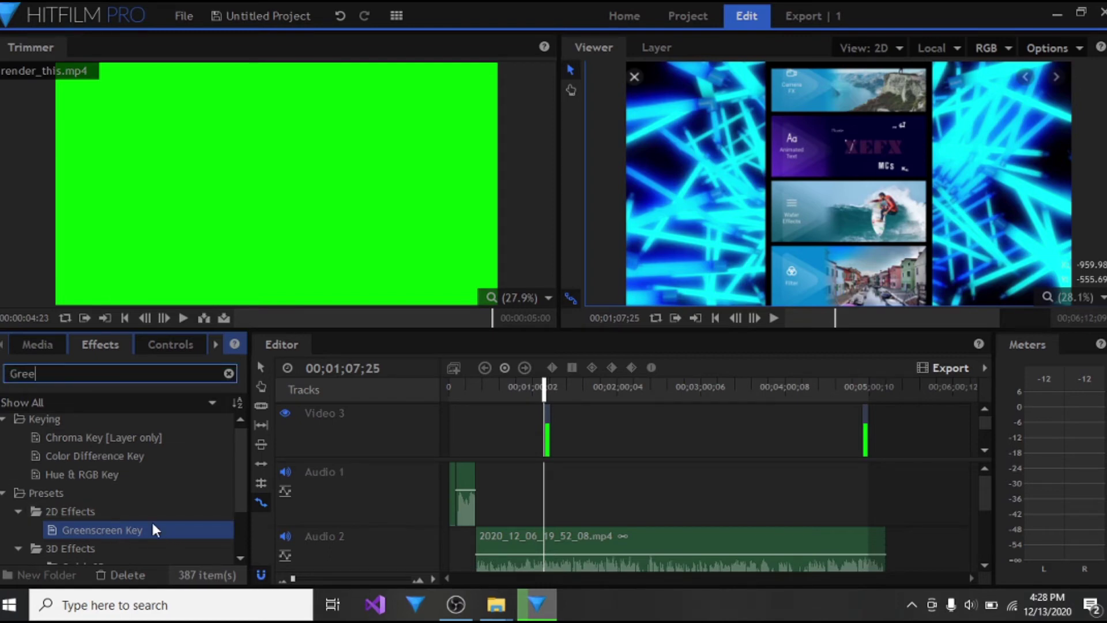
Replace the first render_this.mp4 clip with a fresh copy on a new video track at 00;00;59;08
{"action": "left_click", "coordinate": [769, 320]}
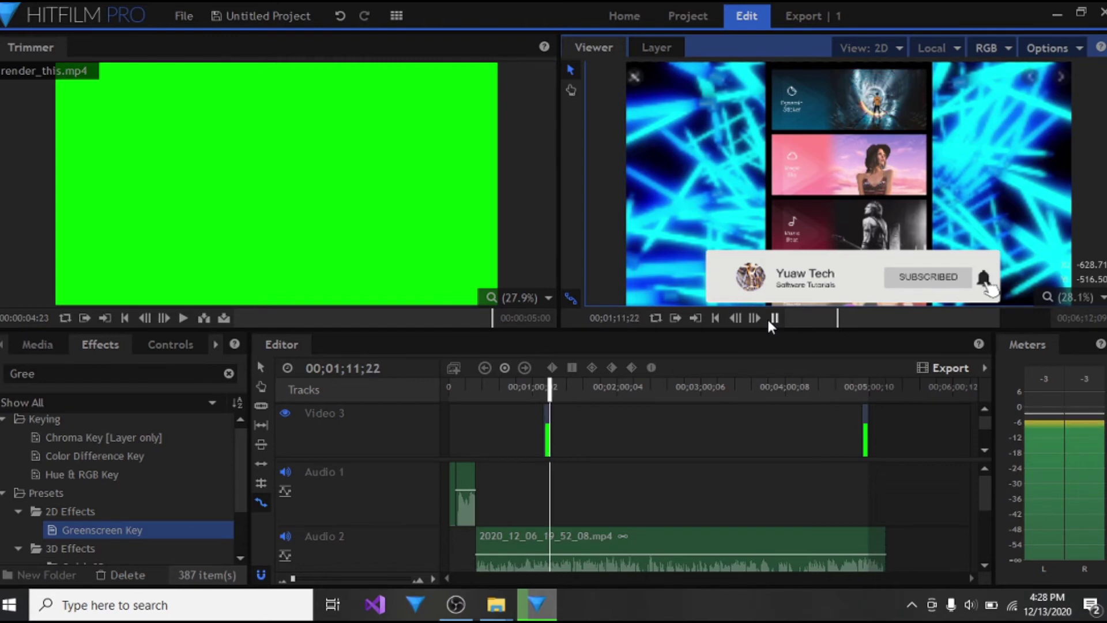
{"action": "left_click", "coordinate": [773, 320]}
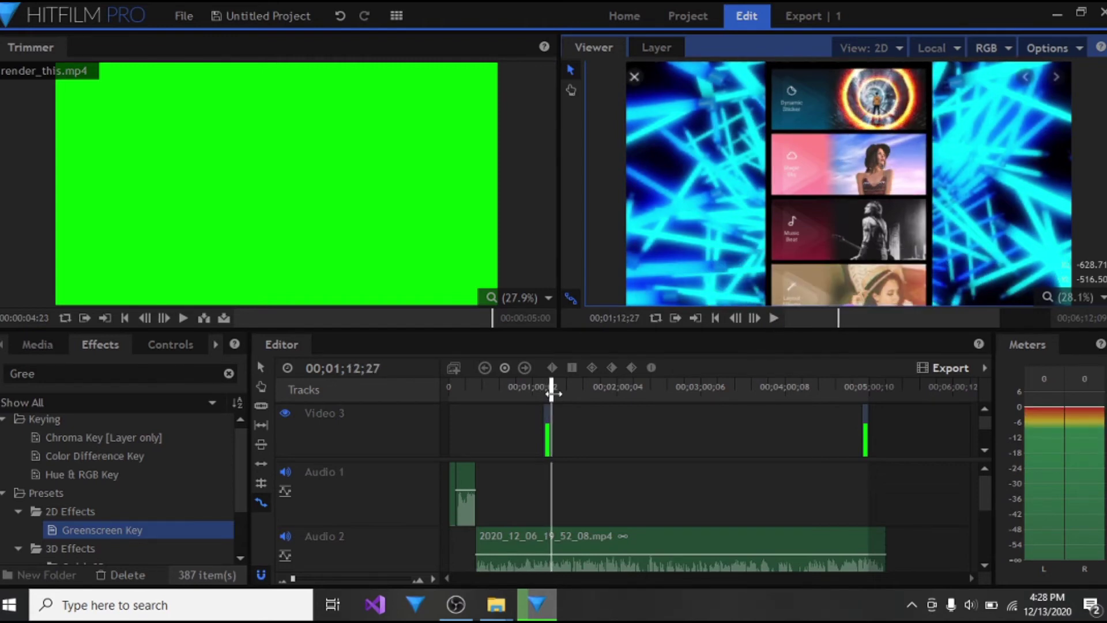
{"action": "left_click_drag", "start_coordinate": [543, 394], "coordinate": [532, 392]}
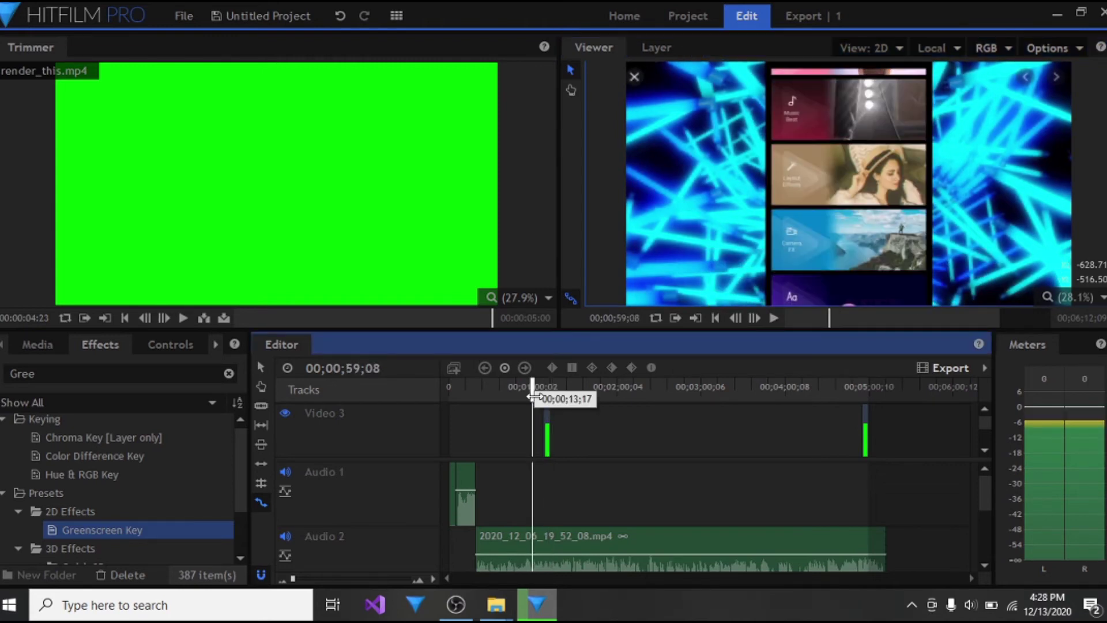
{"action": "right_click", "coordinate": [555, 424]}
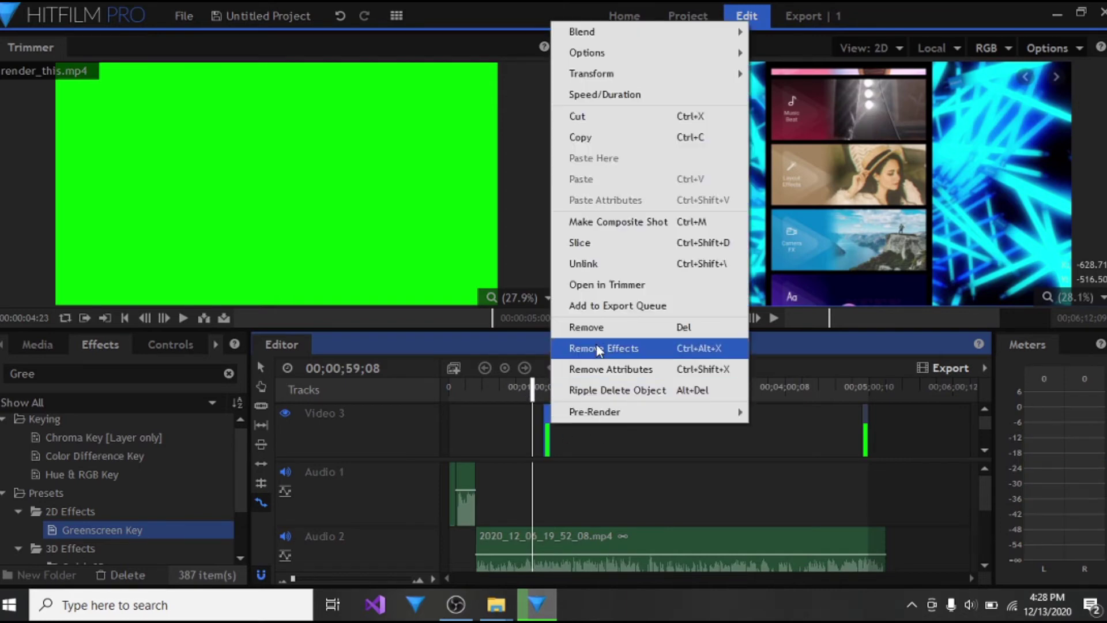
{"action": "left_click", "coordinate": [597, 328]}
{"action": "left_click_drag", "start_coordinate": [350, 251], "coordinate": [534, 416]}
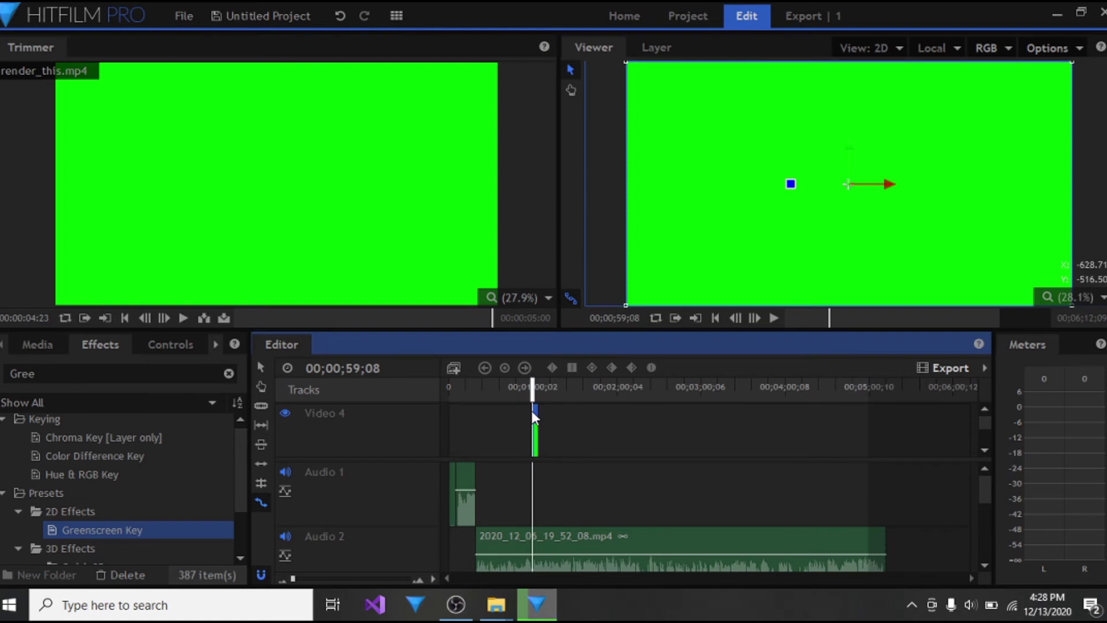
Apply the Greenscreen Key preset to the render_this.mp4 clip on Video 4 and set its Color Difference Key gamma to 2.10
{"action": "key", "text": "space"}
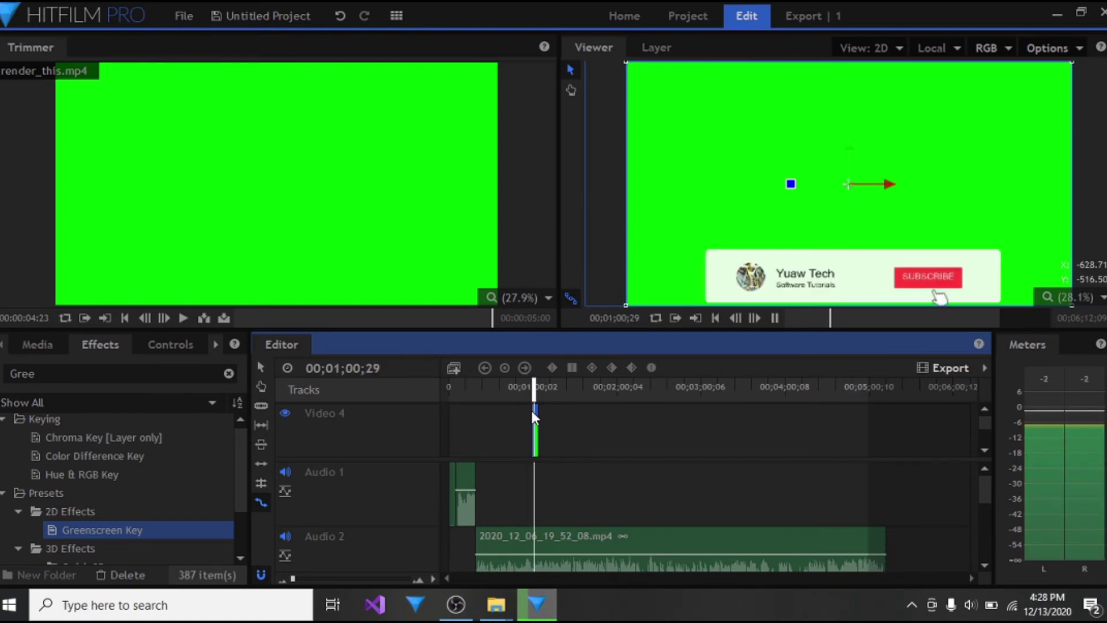
{"action": "key", "text": "space"}
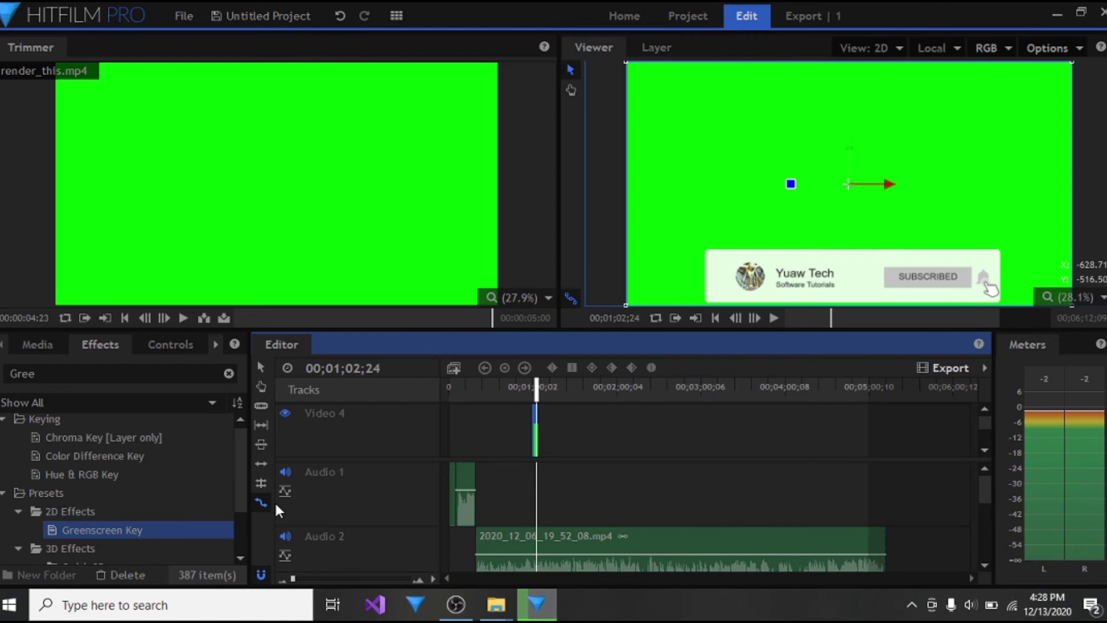
{"action": "left_click_drag", "start_coordinate": [276, 505], "coordinate": [534, 427]}
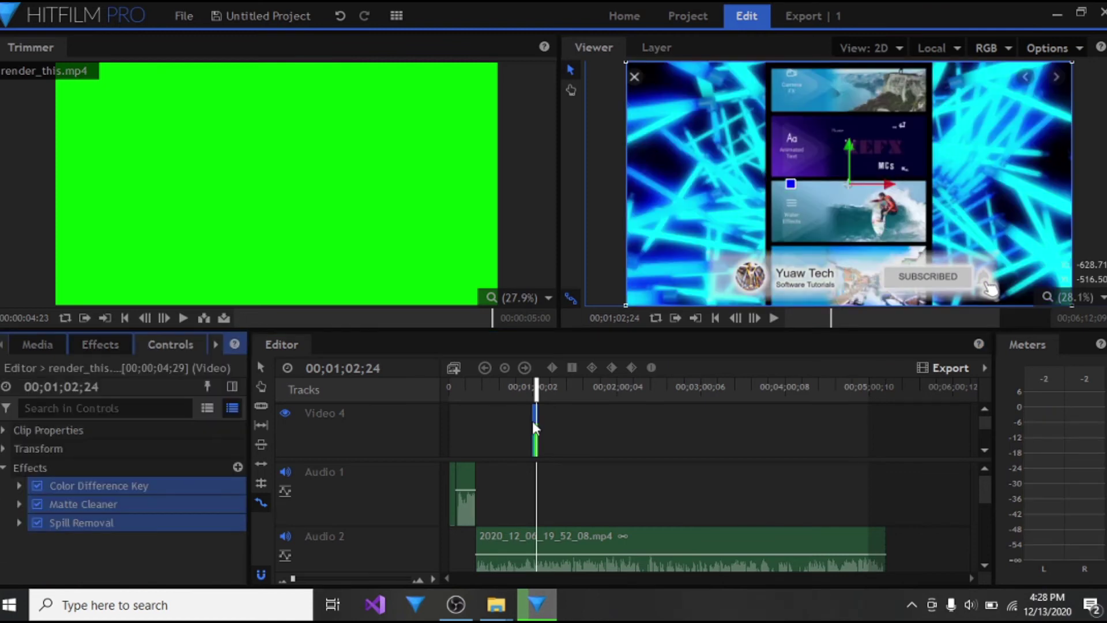
{"action": "left_click", "coordinate": [19, 486]}
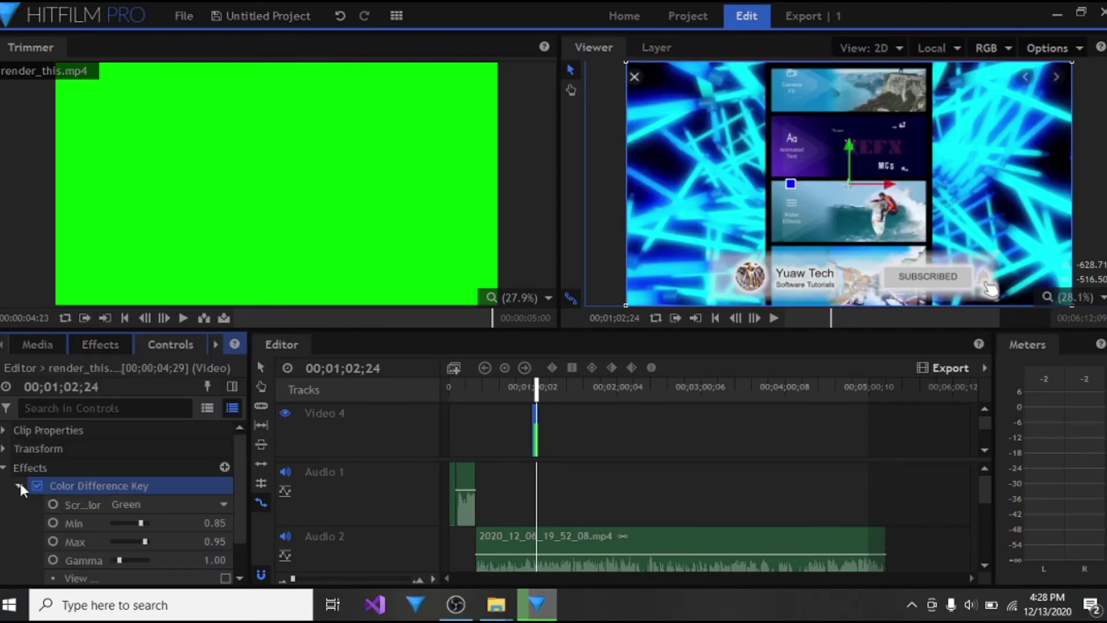
{"action": "left_click_drag", "start_coordinate": [119, 560], "coordinate": [125, 556]}
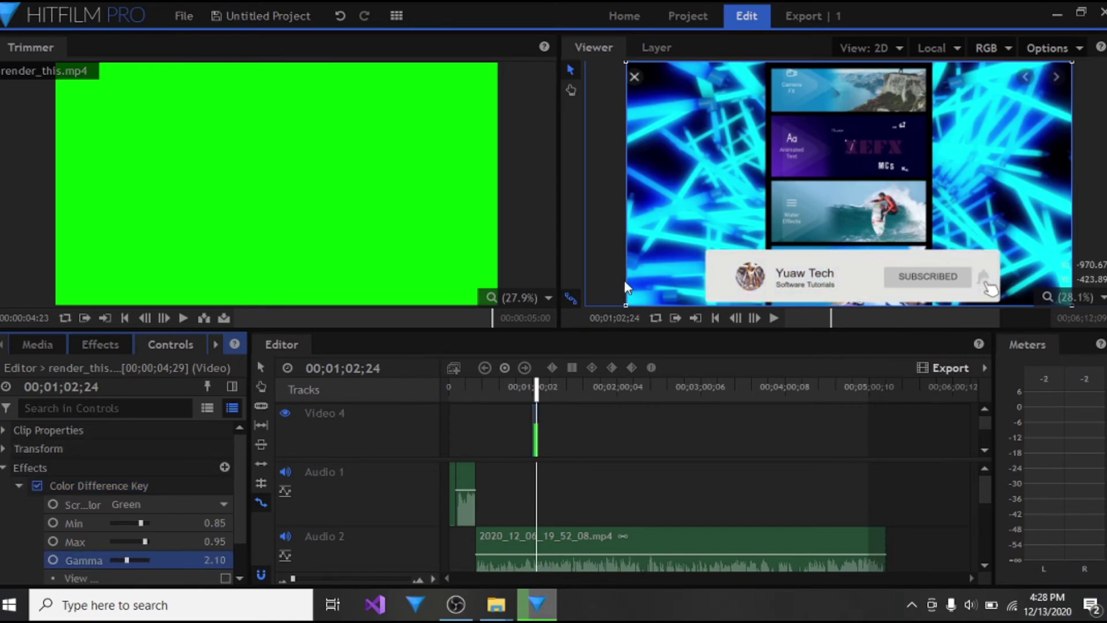
{"action": "left_click_drag", "start_coordinate": [540, 388], "coordinate": [869, 509]}
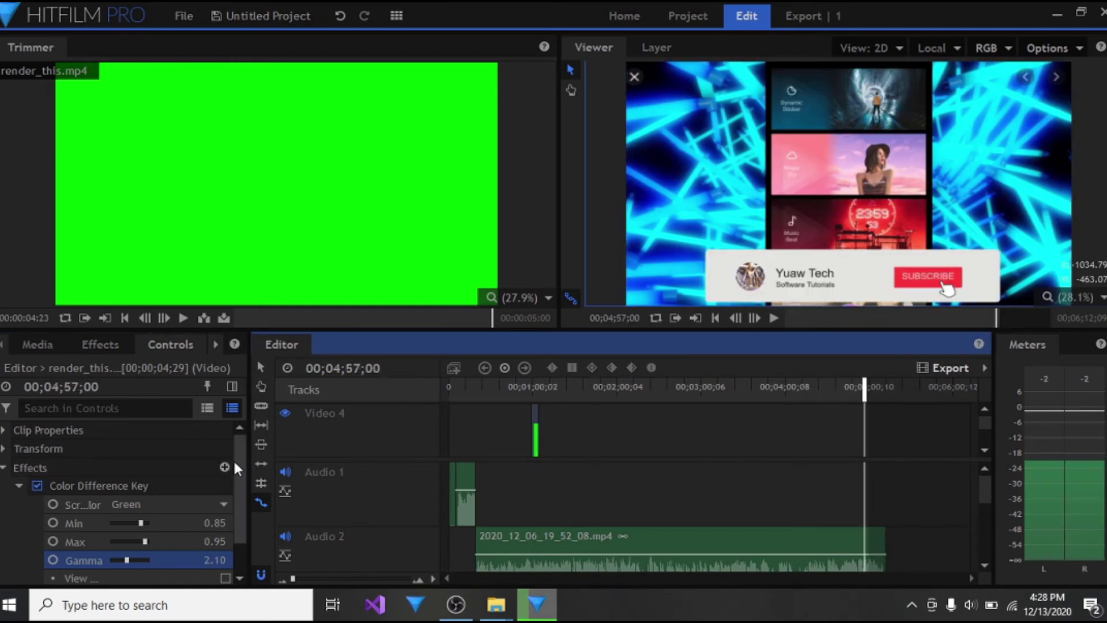
Place Video (5)-1.m4v on Video 1 directly after Capture.PNG, with its sound on Audio 1
{"action": "left_click", "coordinate": [38, 344]}
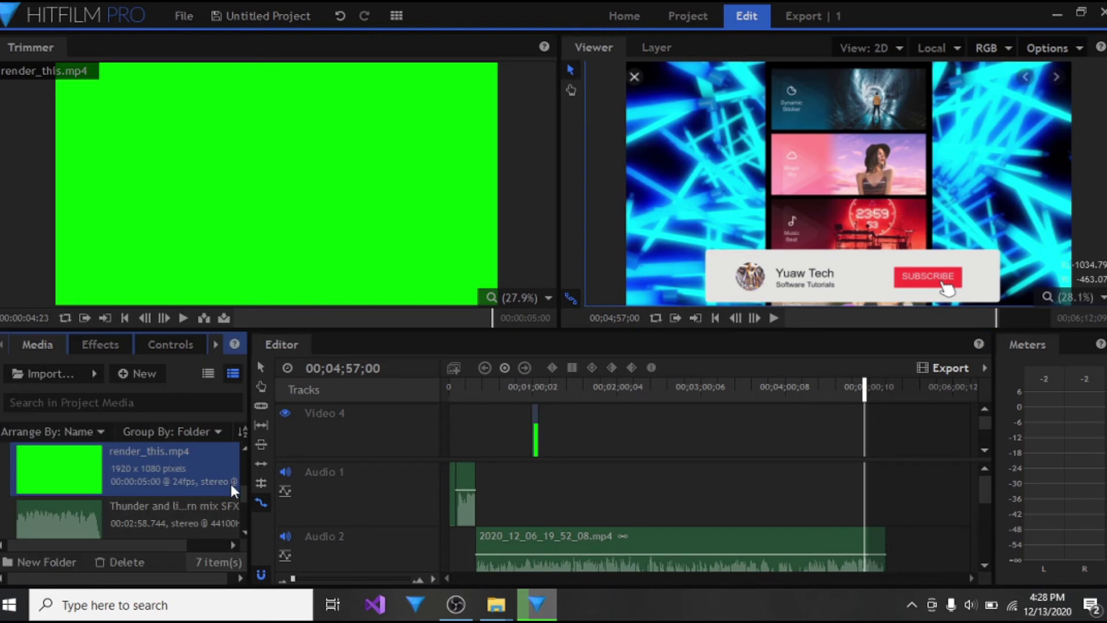
{"action": "left_click_drag", "start_coordinate": [244, 489], "coordinate": [247, 507]}
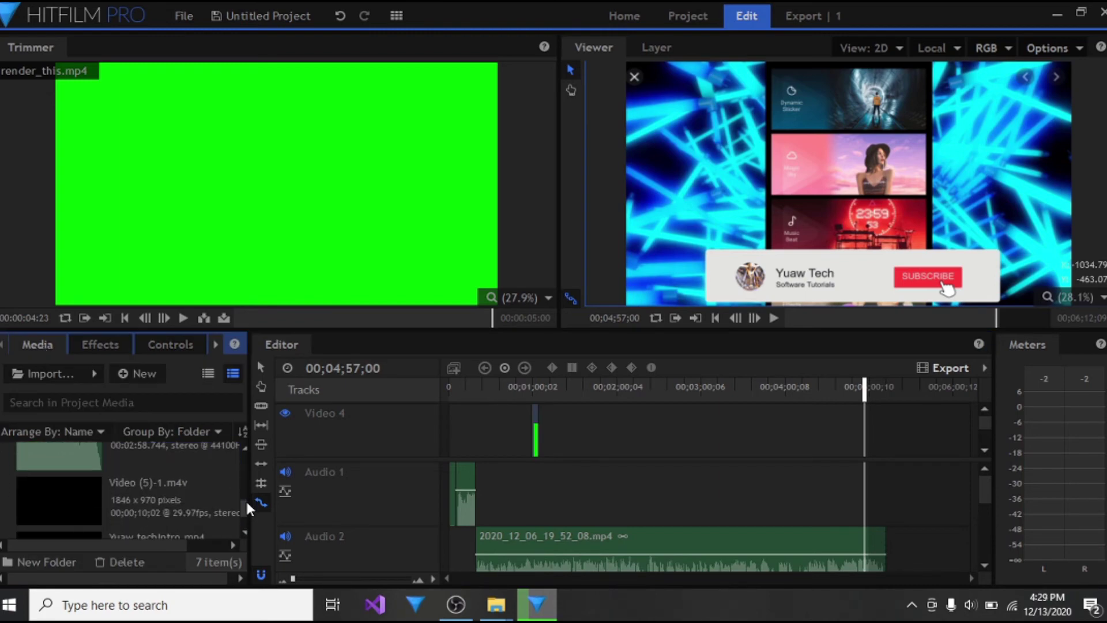
{"action": "left_click", "coordinate": [167, 490]}
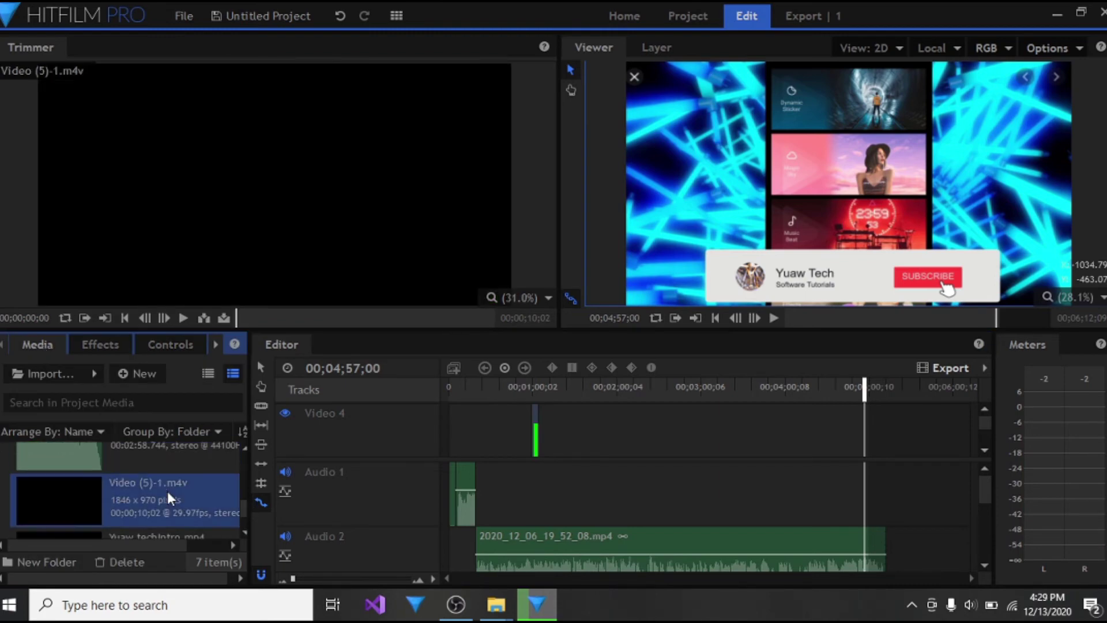
{"action": "left_click_drag", "start_coordinate": [773, 232], "coordinate": [889, 468]}
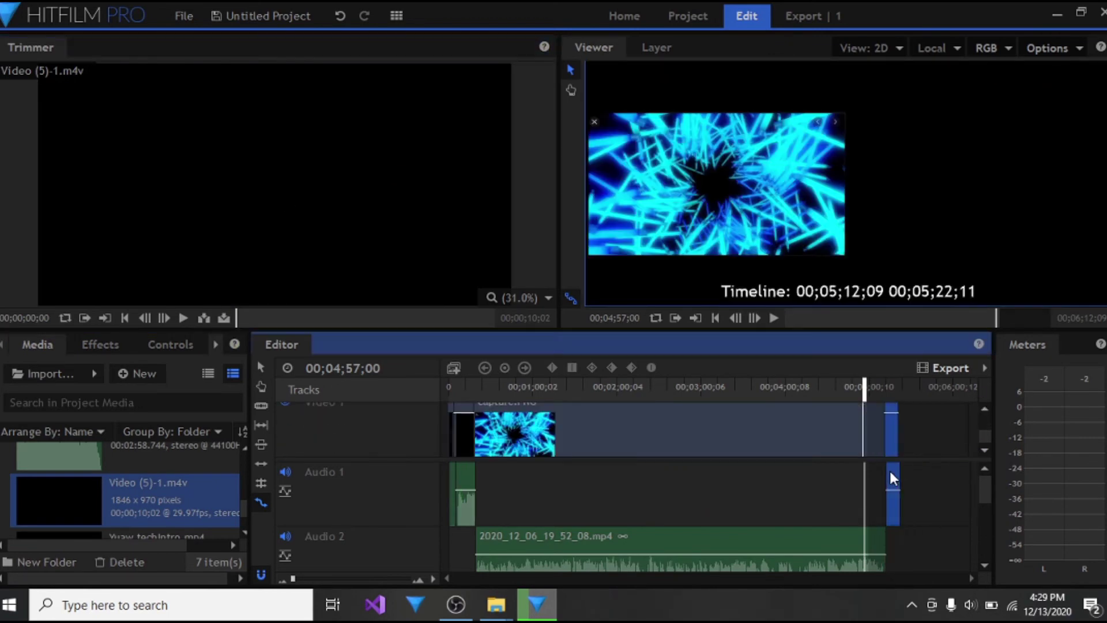
Set the timeline's Out point at 00;05;20;26, near the end of the closing Video (5)-1.m4v clip
{"action": "left_click_drag", "start_coordinate": [893, 415], "coordinate": [900, 420]}
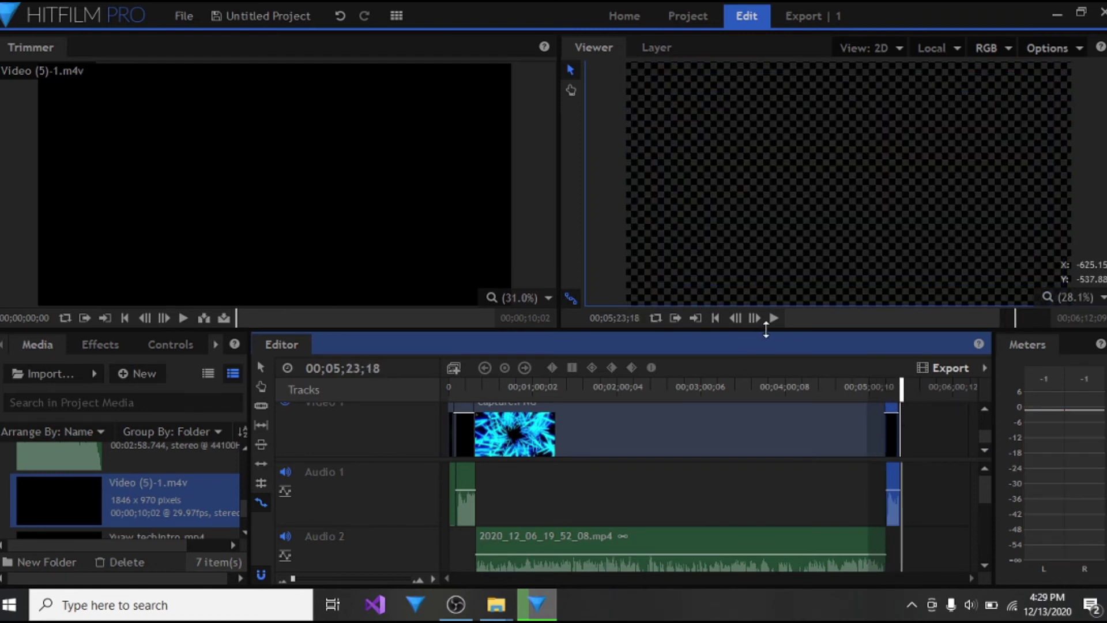
{"action": "left_click", "coordinate": [743, 323]}
{"action": "key", "text": "Left"}
{"action": "key", "text": "Left"}
{"action": "key", "text": "Left"}
{"action": "key", "text": "Left"}
{"action": "key", "text": "Left"}
{"action": "key", "text": "Left"}
{"action": "key", "text": "Left"}
{"action": "key", "text": "Left"}
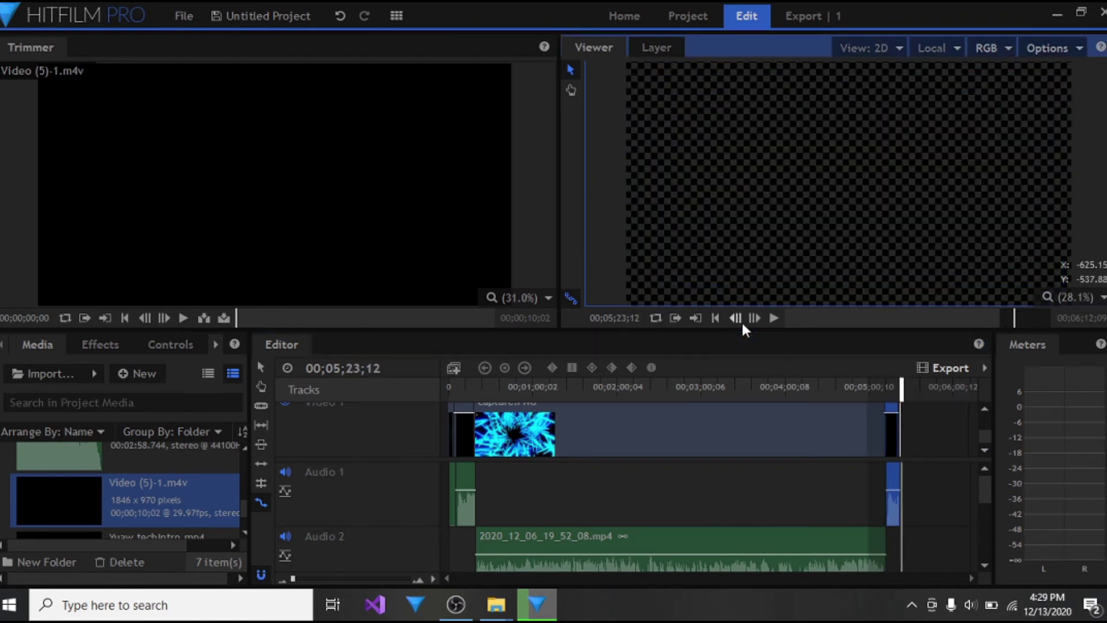
{"action": "key", "text": "Left"}
{"action": "key", "text": "Left"}
{"action": "key", "text": "Left"}
{"action": "left_click_drag", "start_coordinate": [892, 387], "coordinate": [892, 388]}
{"action": "left_click", "coordinate": [690, 316]}
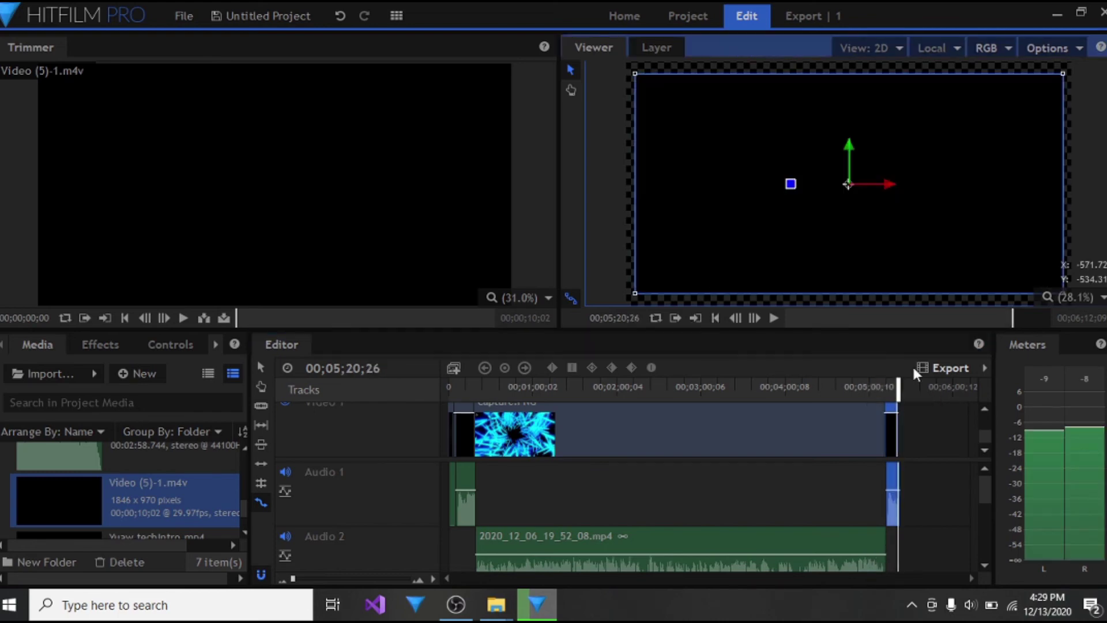
Add the edited timeline to the export queue
{"action": "left_click", "coordinate": [950, 366]}
{"action": "left_click", "coordinate": [1035, 369]}
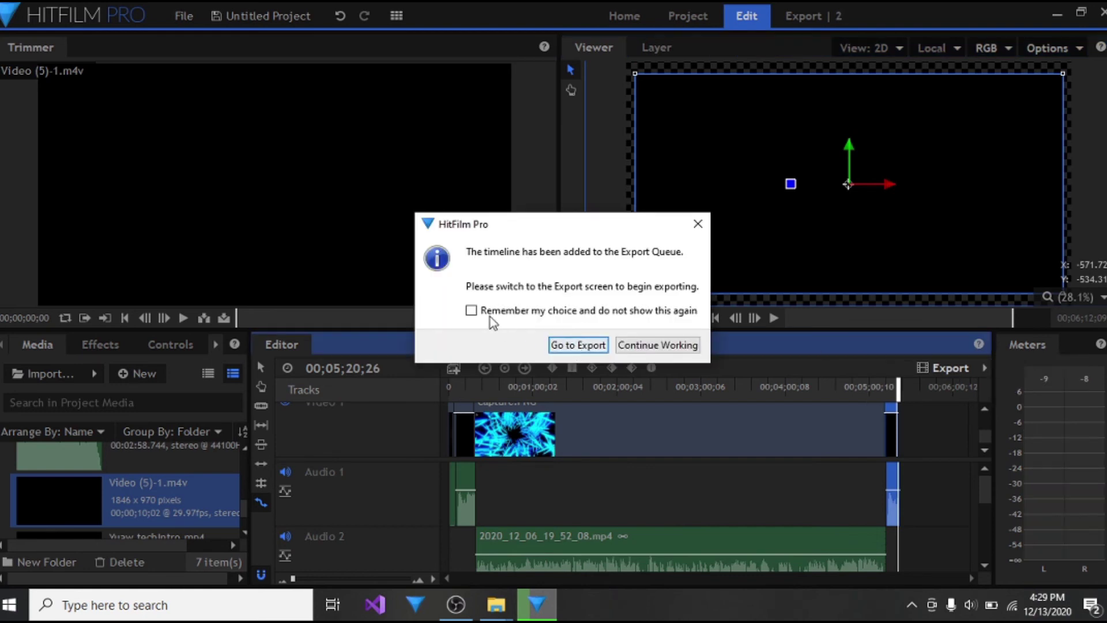
Check the queued timeline on the Export screen, return to editing and deselect the closing clip
{"action": "left_click", "coordinate": [557, 344]}
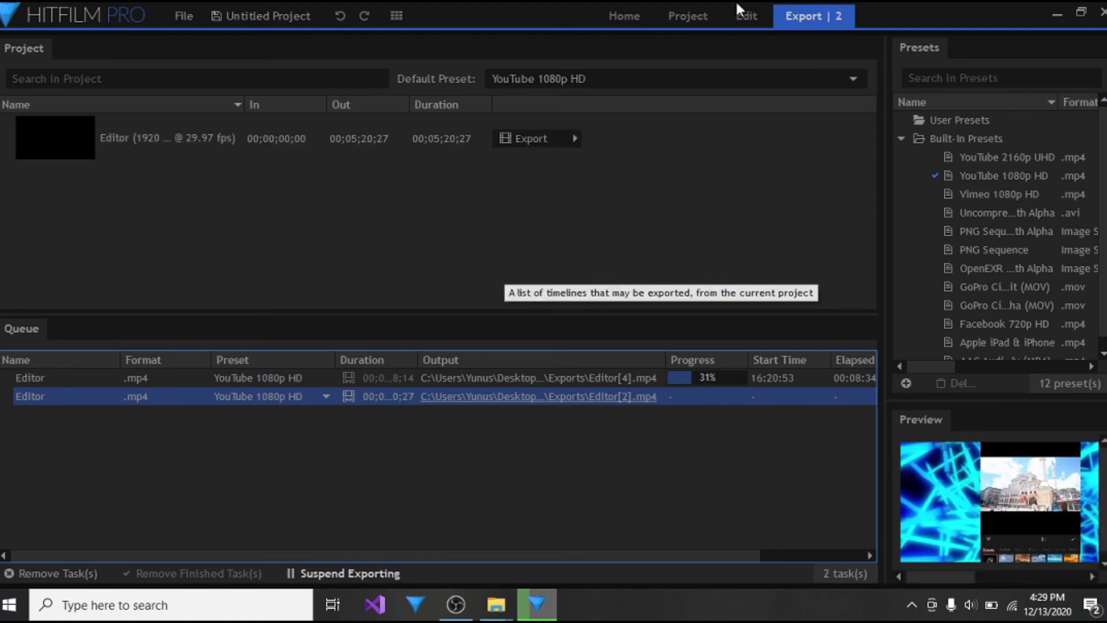
{"action": "left_click", "coordinate": [739, 17]}
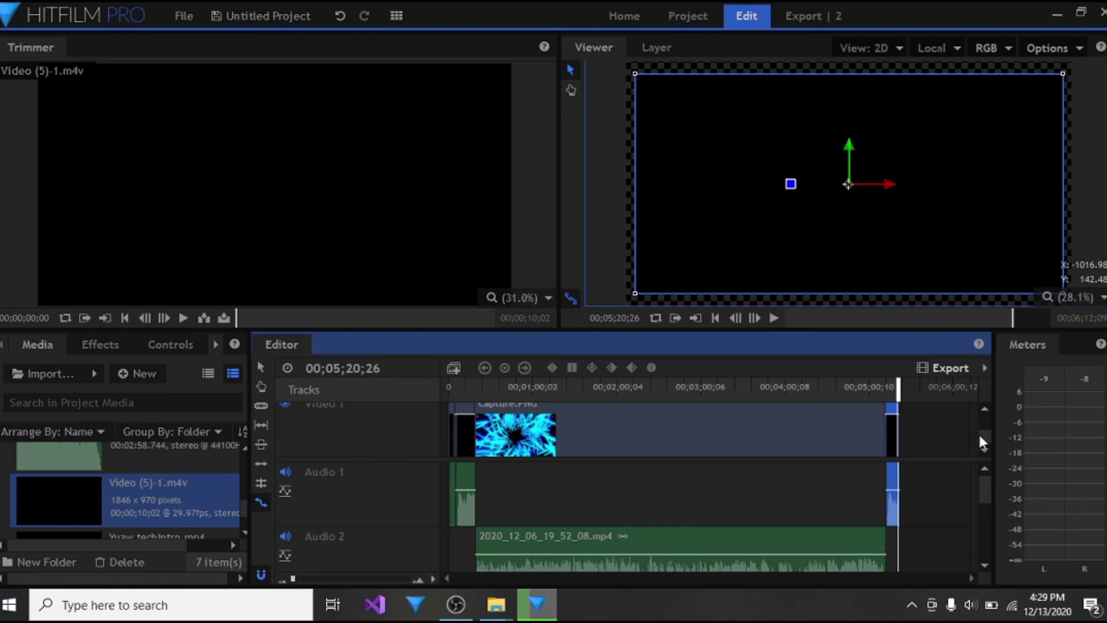
{"action": "left_click", "coordinate": [976, 417]}
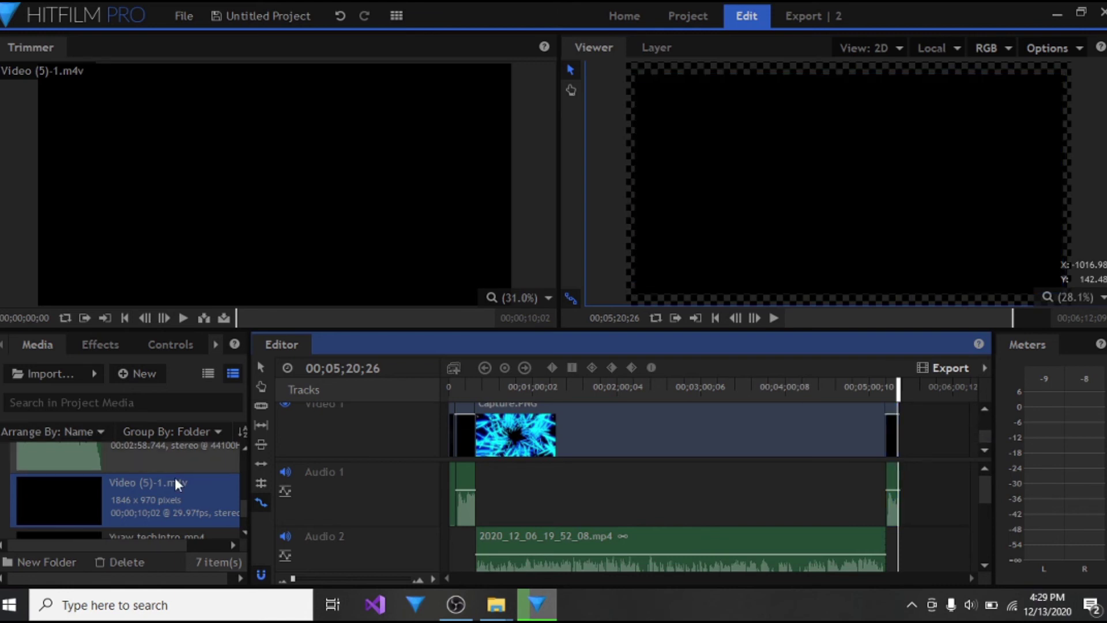
Load render_this.mp4 from the project media into the Trimmer and preview its subscribe animation
{"action": "left_click_drag", "start_coordinate": [242, 501], "coordinate": [239, 489]}
{"action": "left_click", "coordinate": [186, 493]}
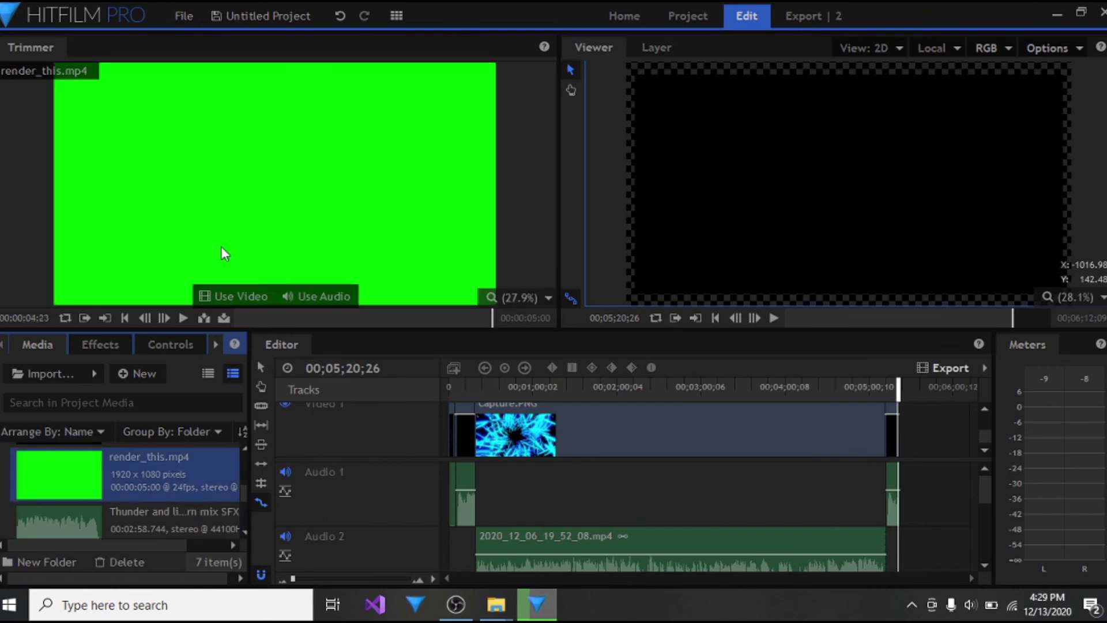
{"action": "left_click", "coordinate": [183, 320]}
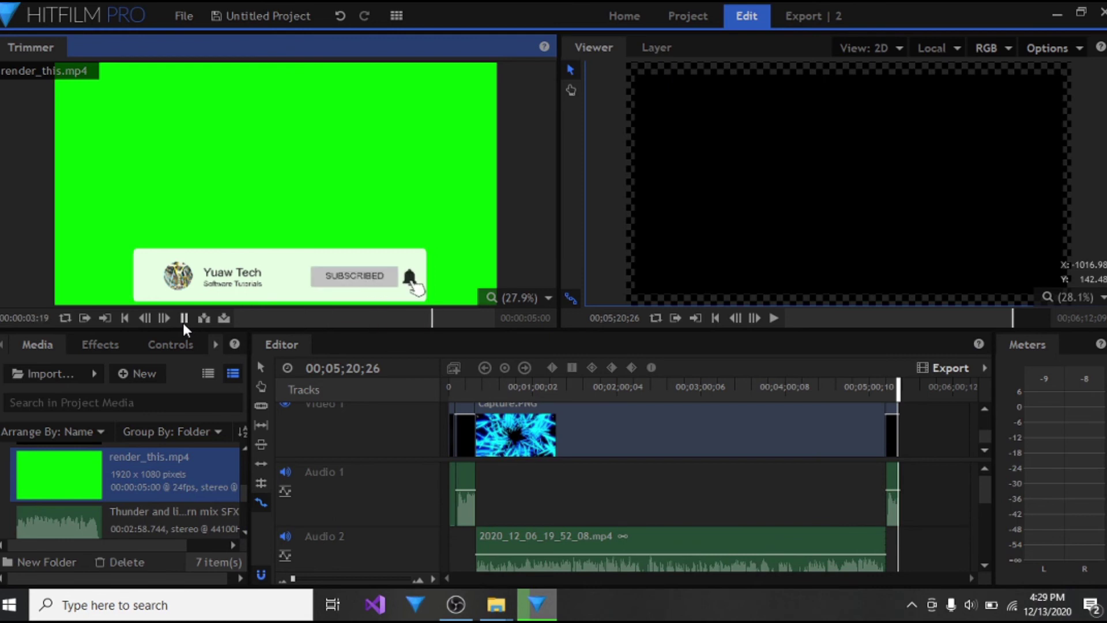
{"action": "left_click", "coordinate": [183, 320]}
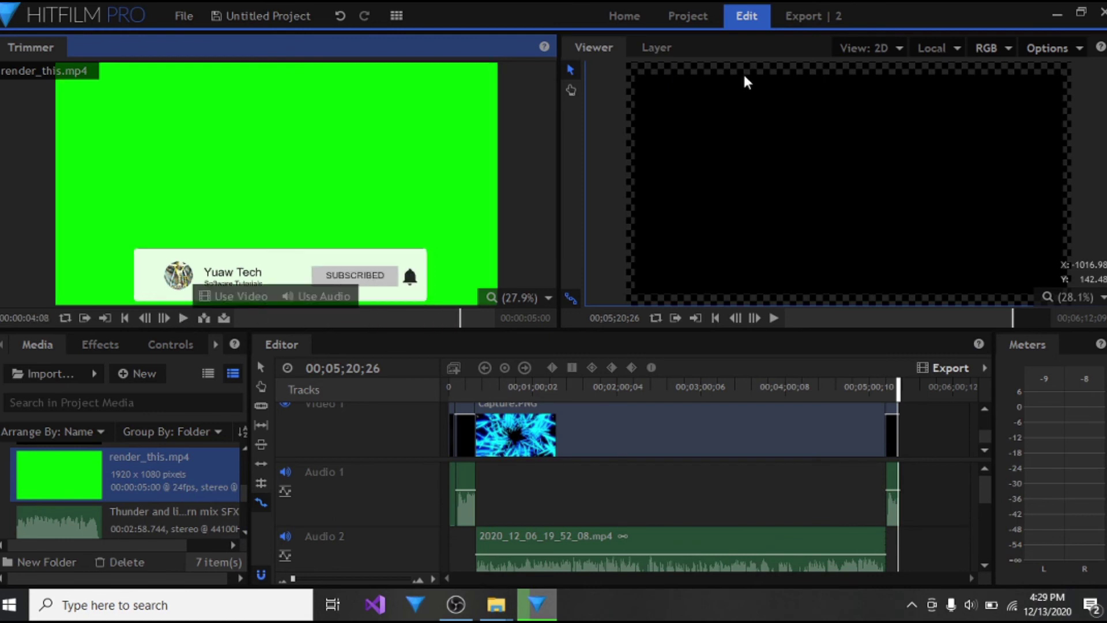
Play back the edited timeline from 00;04;46;01 to about 00;05;00;12 to review the final part of the phone recording
{"action": "left_click_drag", "start_coordinate": [874, 386], "coordinate": [849, 387]}
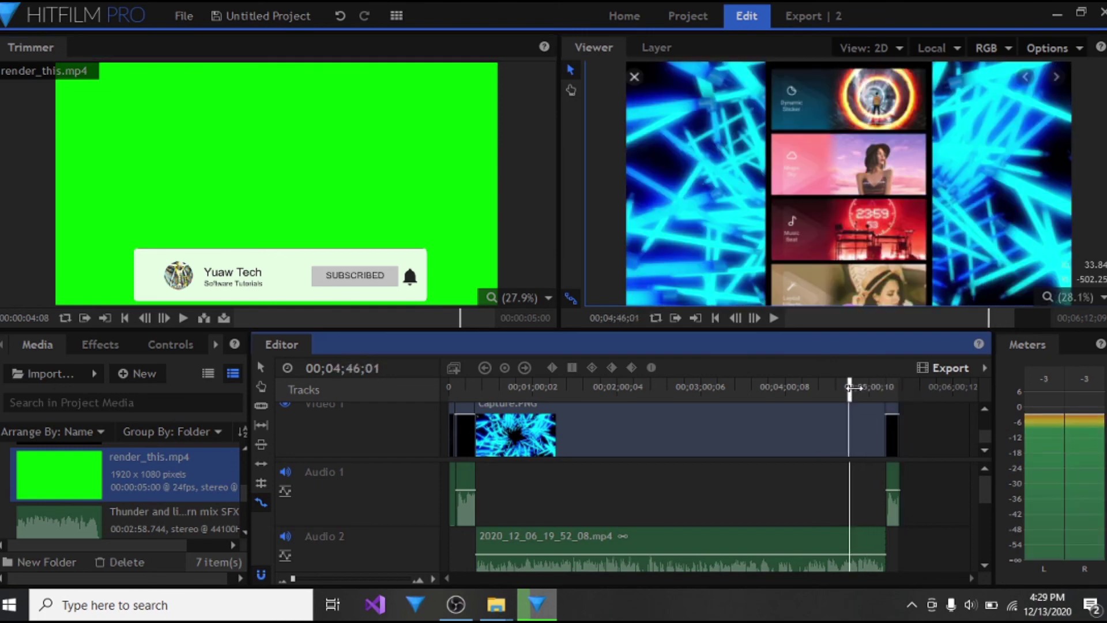
{"action": "left_click", "coordinate": [774, 318]}
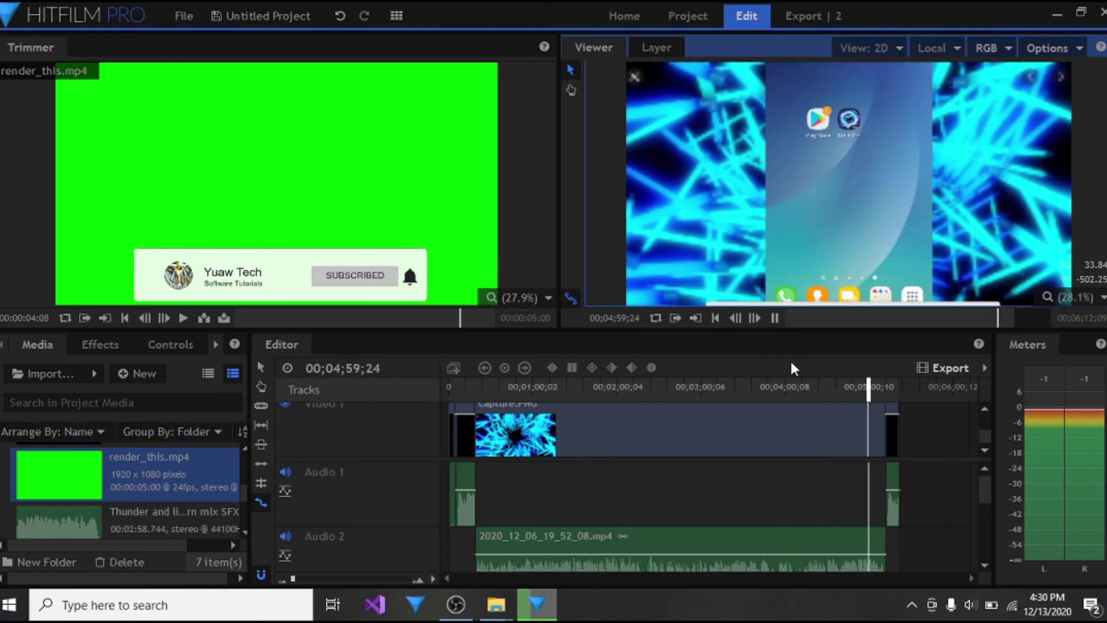
{"action": "key", "text": "space"}
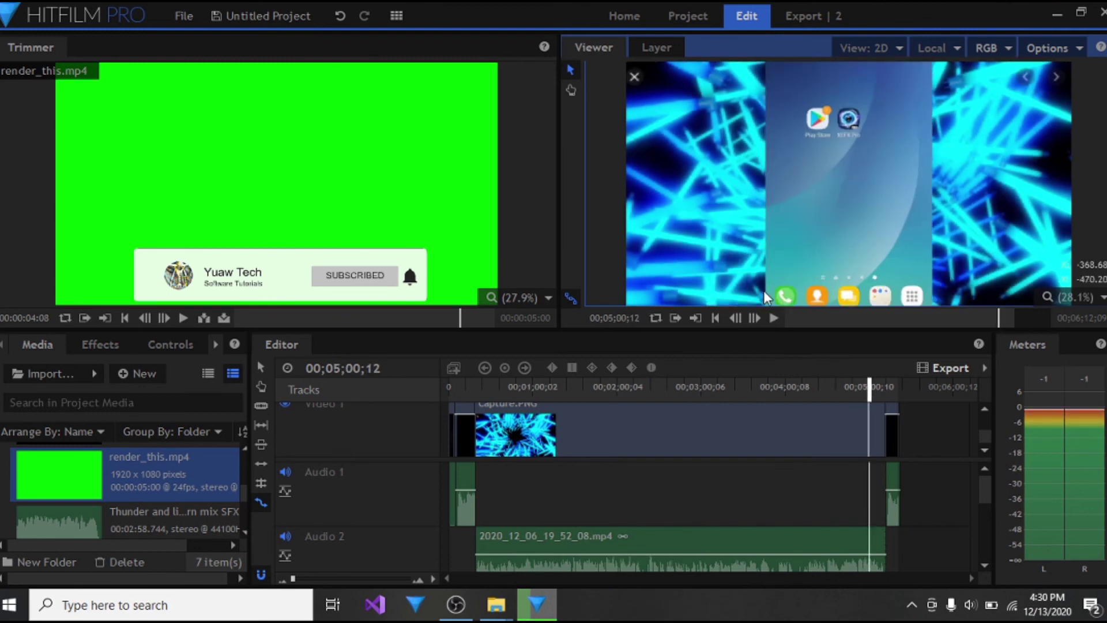
Recheck the export queue's progress and switch to the Home screen
{"action": "left_click", "coordinate": [811, 14]}
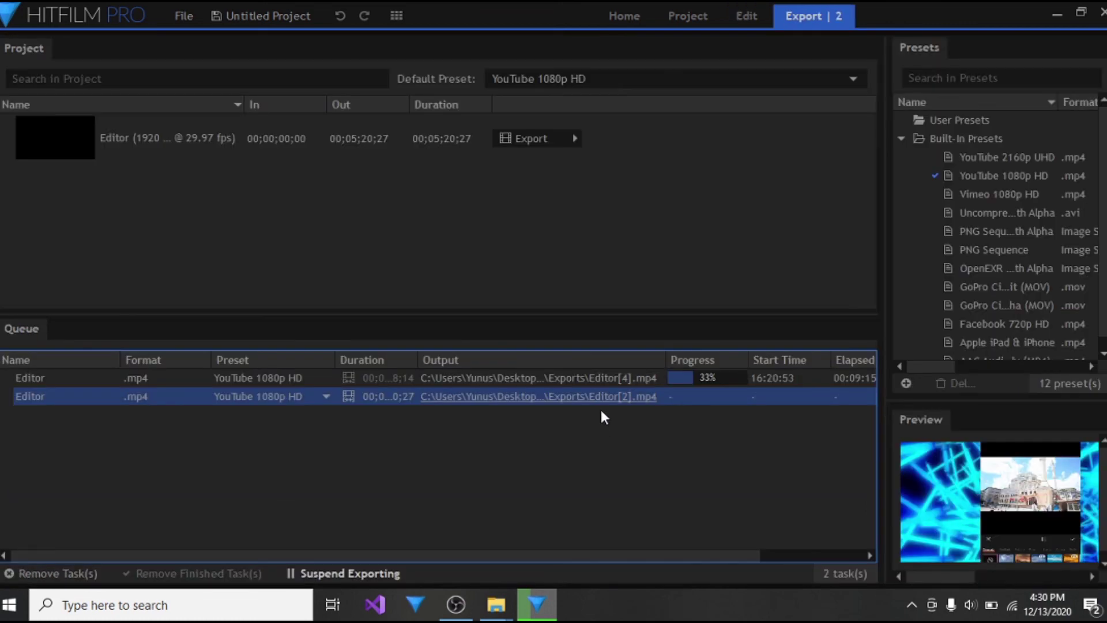
{"action": "left_click", "coordinate": [620, 17]}
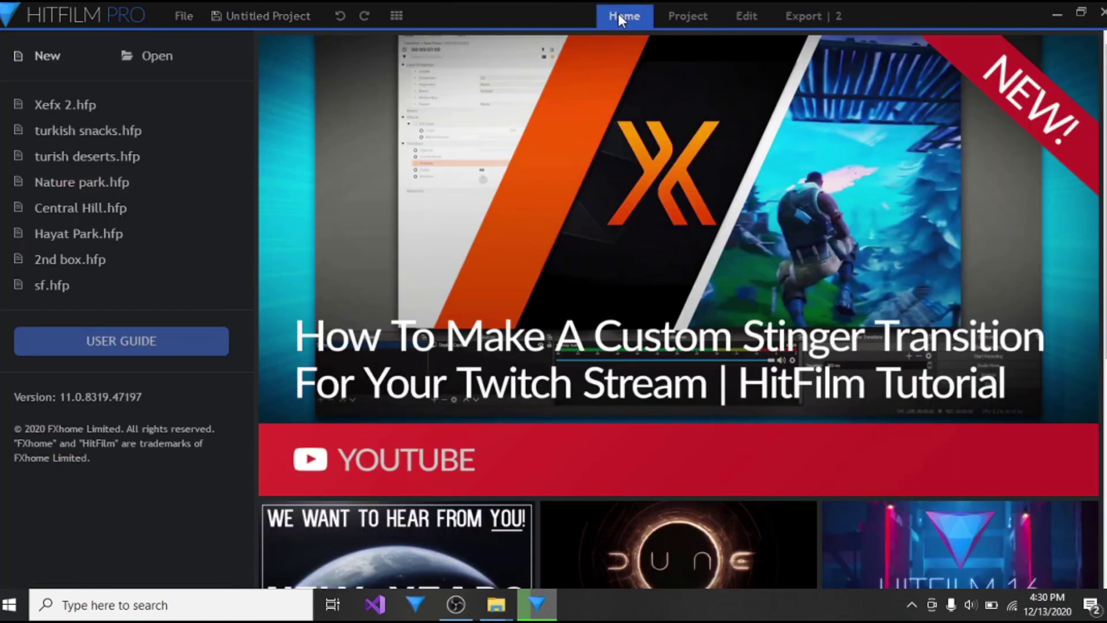